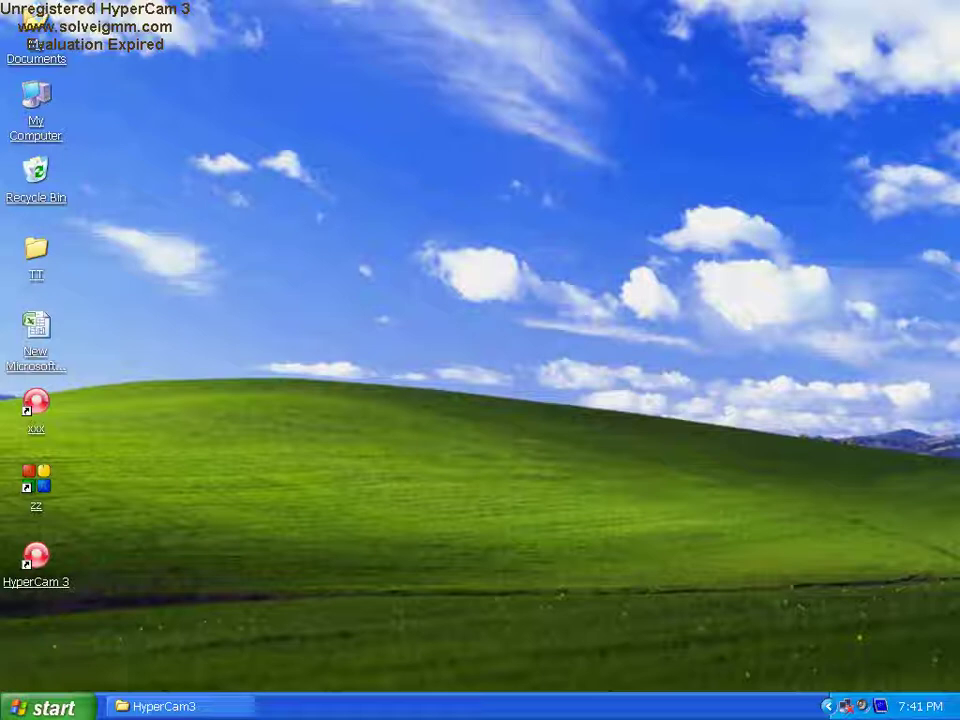
right_click(457, 706)
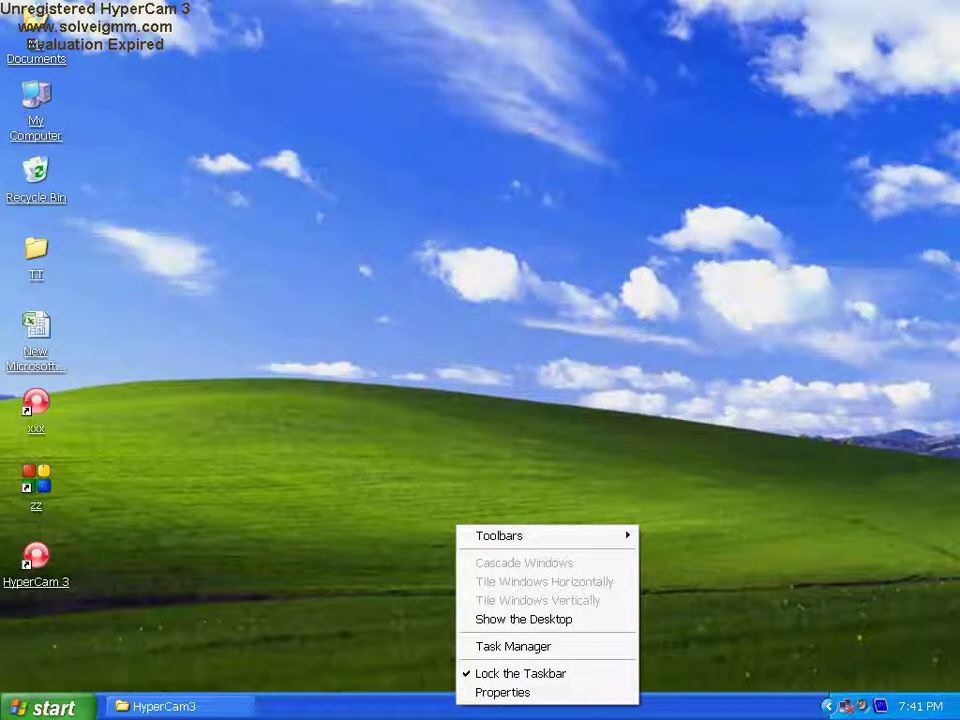
click(502, 692)
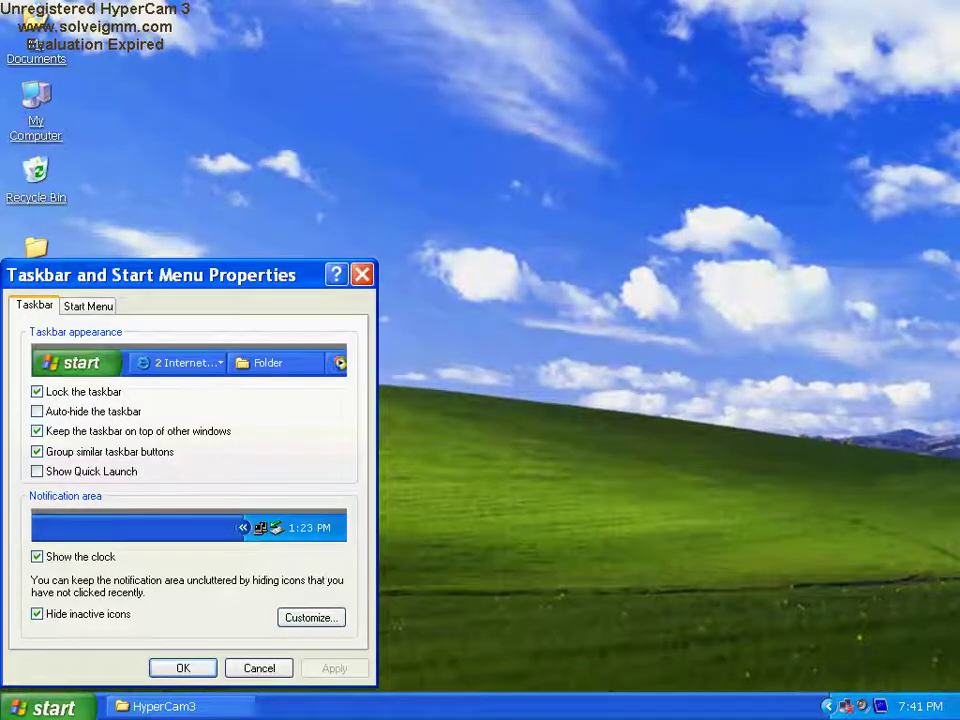
click(363, 275)
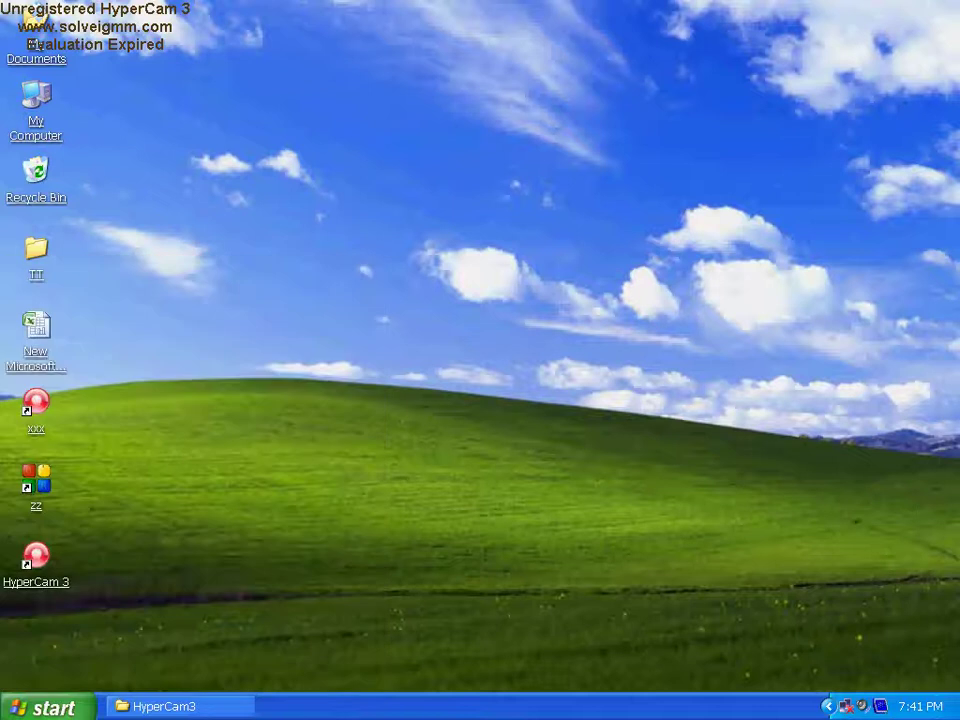
Open the Taskbar and Start Menu settings from the Control Panel and move the properties dialog over the Control Panel window
click(58, 706)
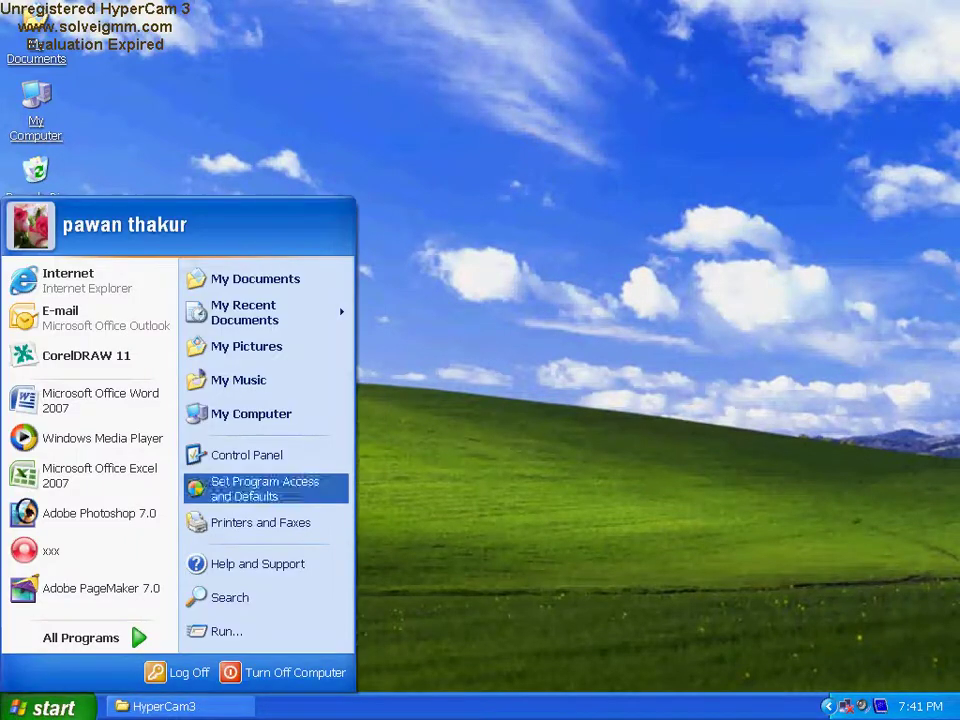
click(246, 455)
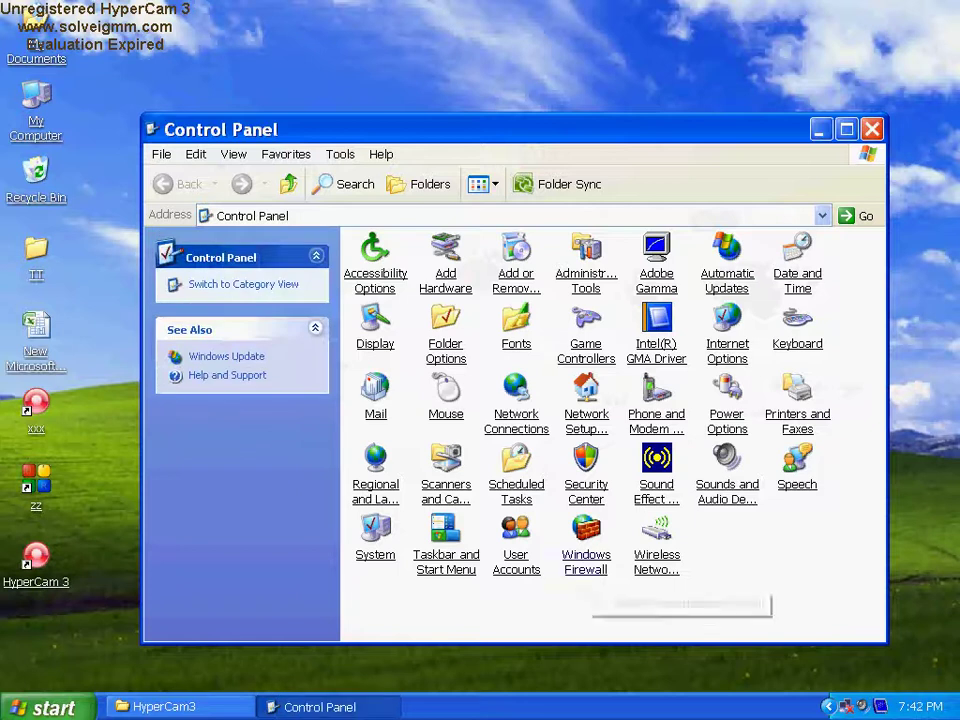
click(445, 552)
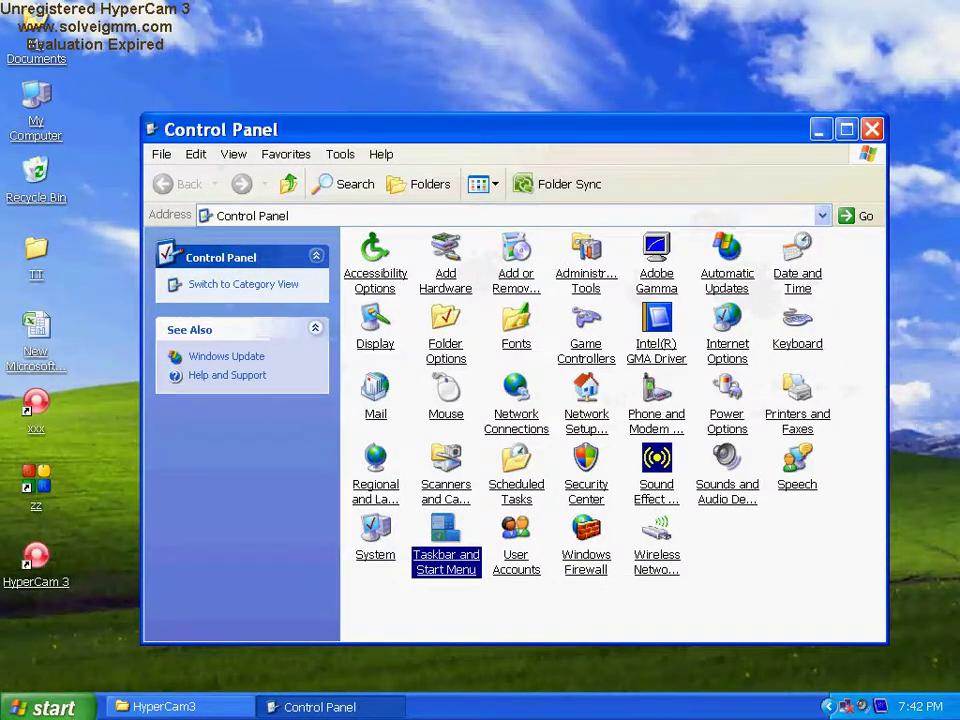
double_click(446, 545)
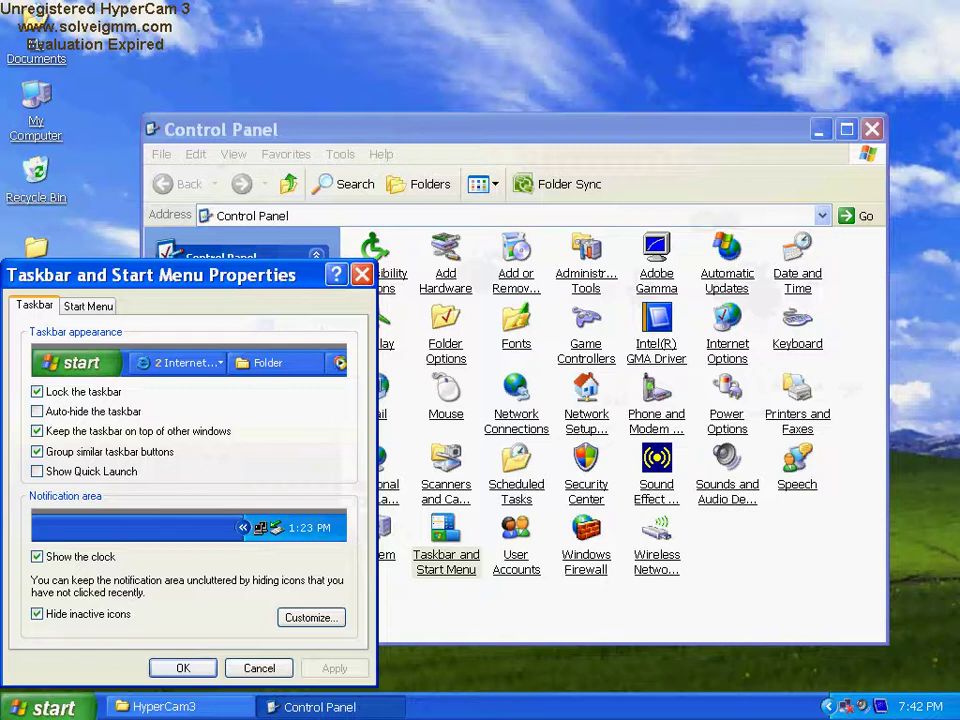
drag(190, 275, 421, 127)
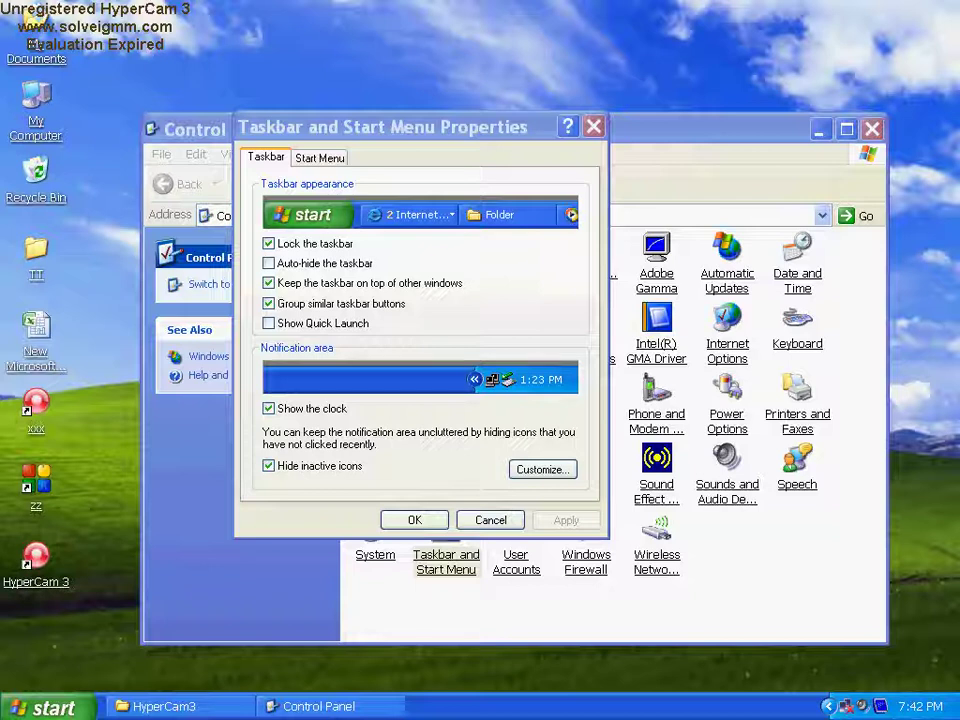
Unlock the taskbar, apply the change, and try docking the taskbar along other edges of the screen
click(269, 244)
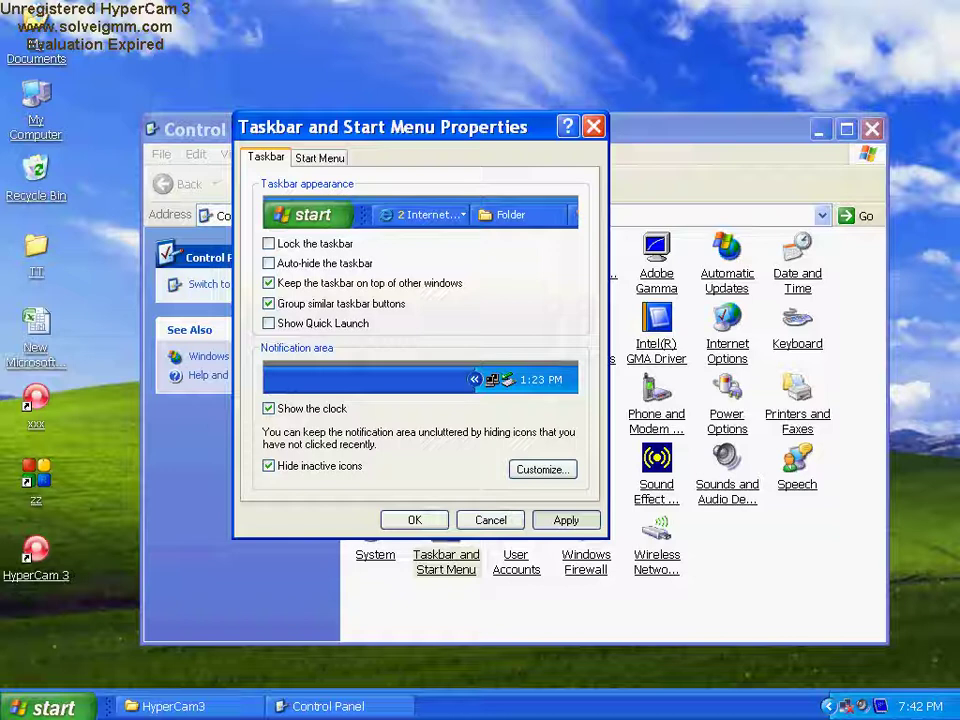
key(alt+a)
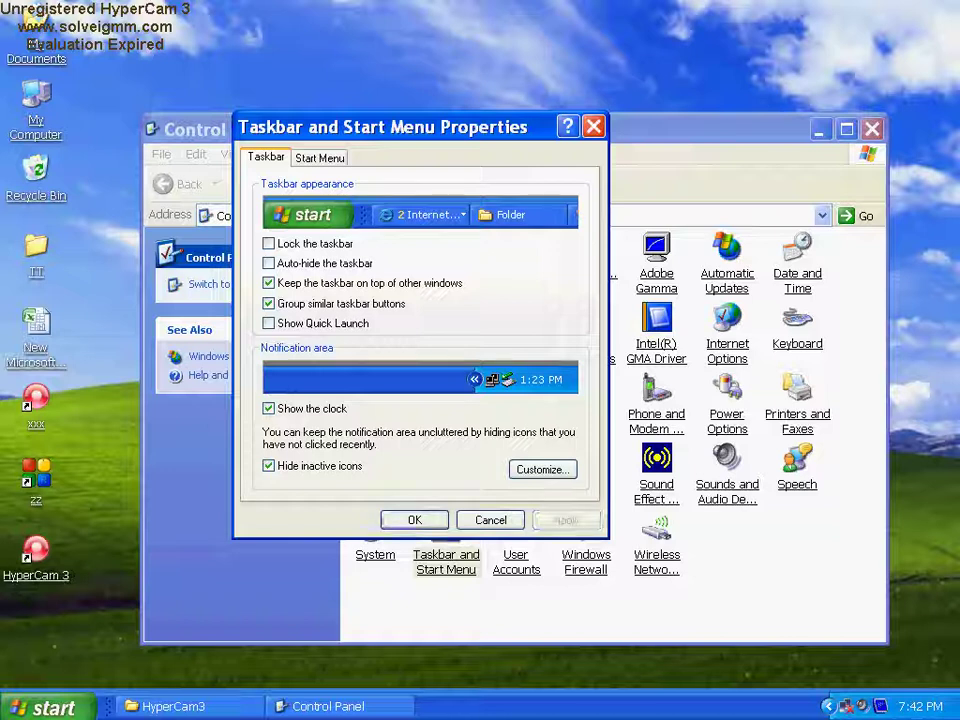
drag(600, 706, 480, 14)
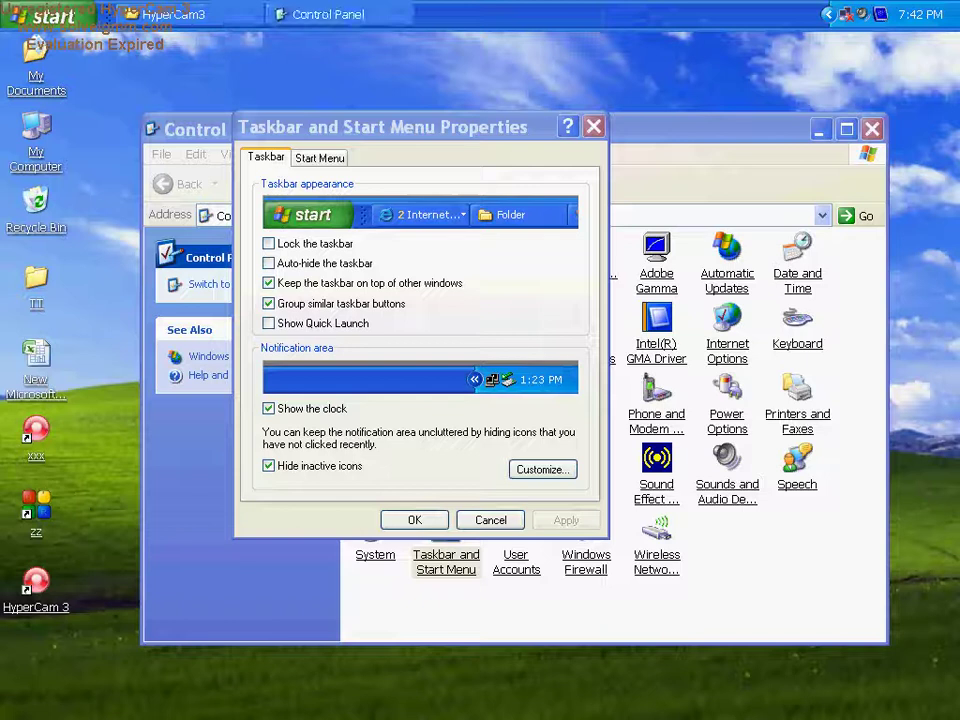
drag(560, 14, 912, 360)
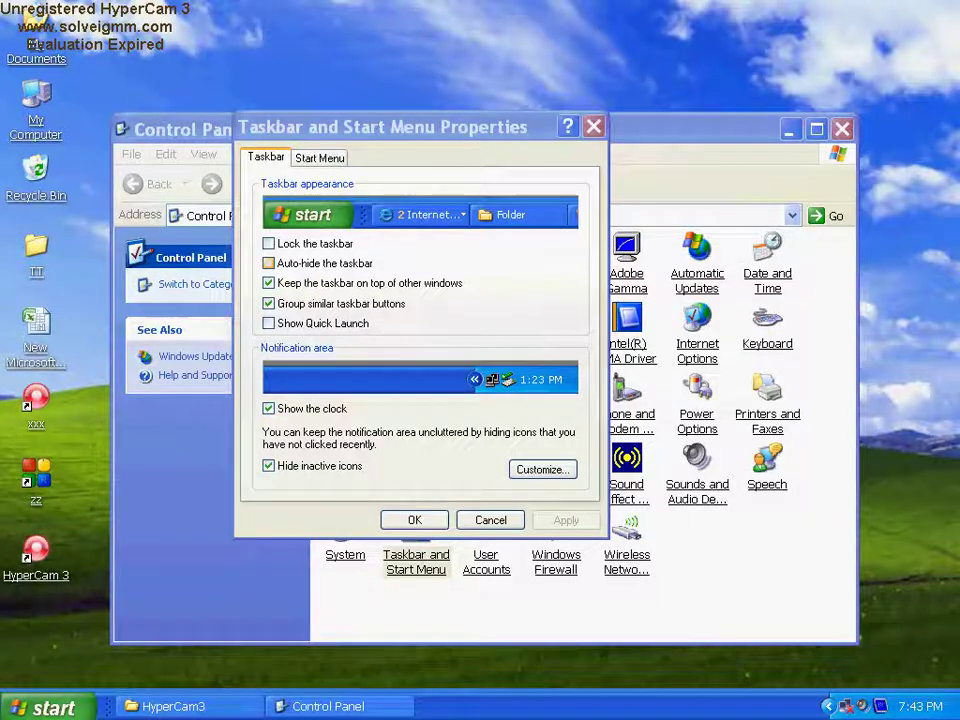
Turn on auto-hiding of the taskbar and apply the change
click(268, 263)
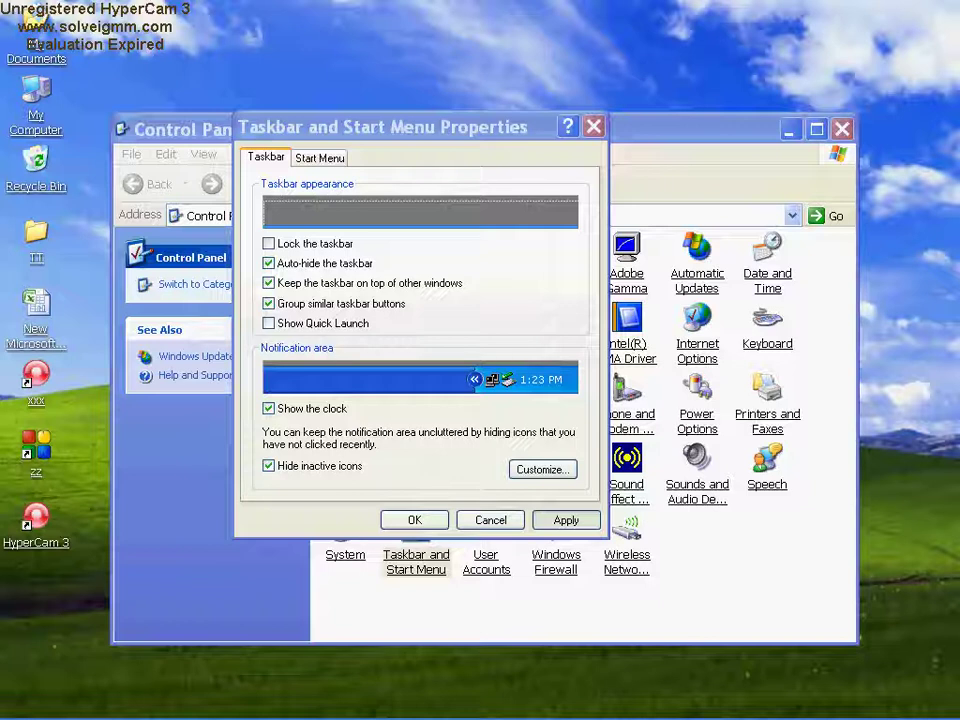
key(alt+a)
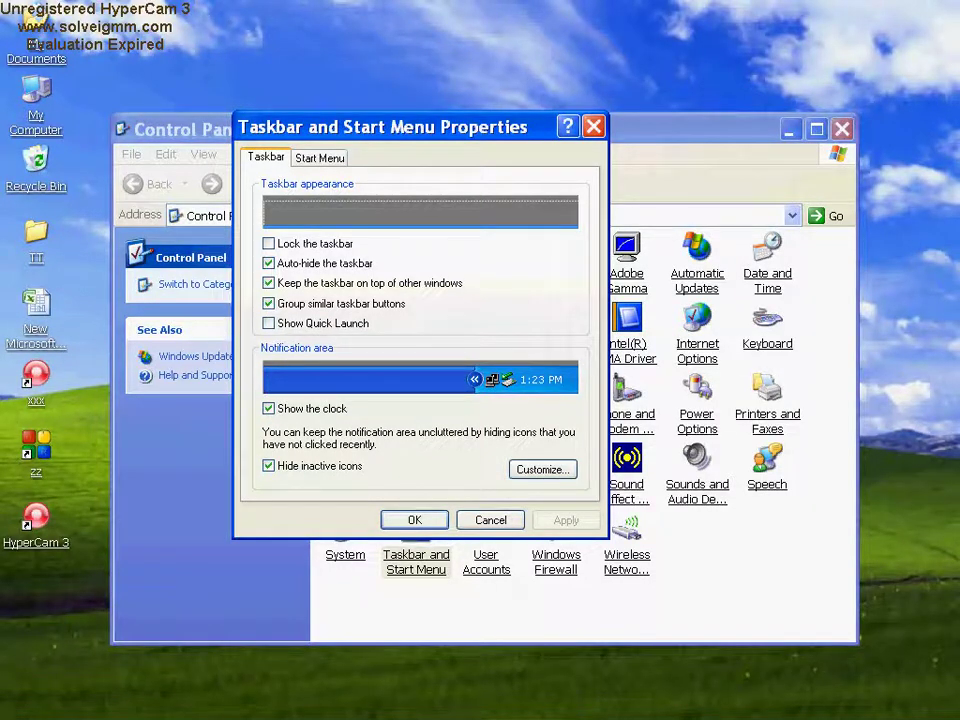
mouse_move(90, 715)
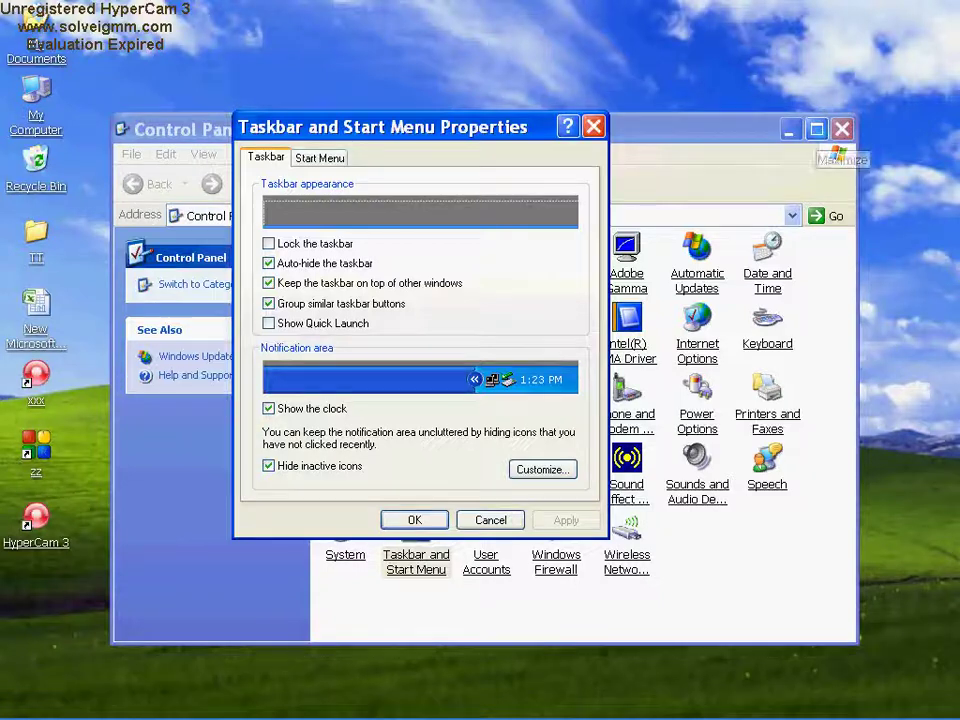
Bring the Control Panel window to the front, maximize it, and minimize it
key(Escape)
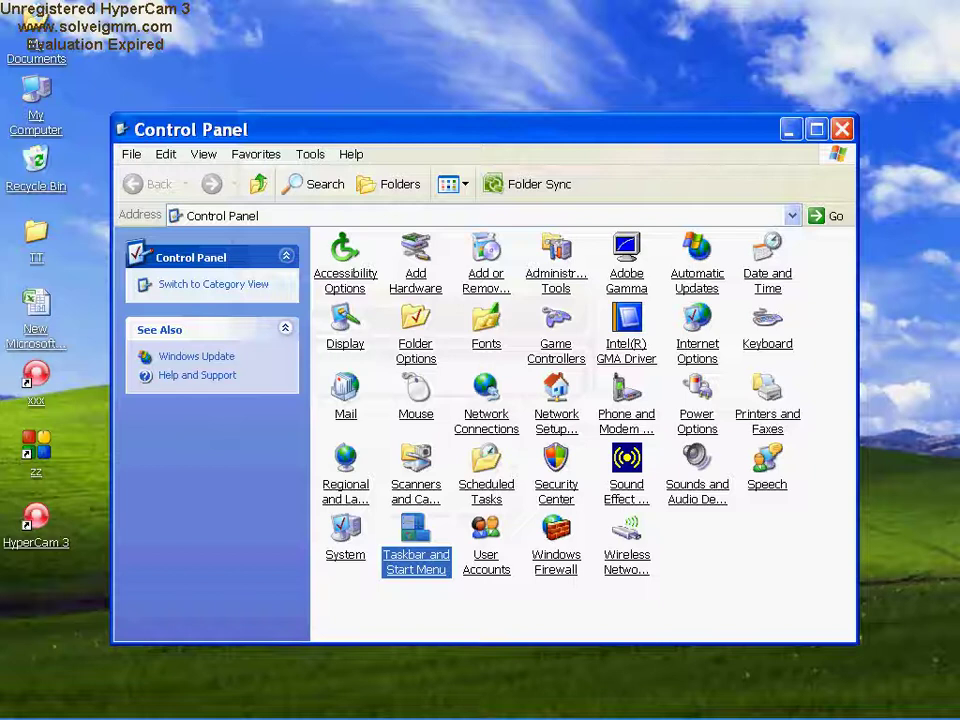
double_click(593, 127)
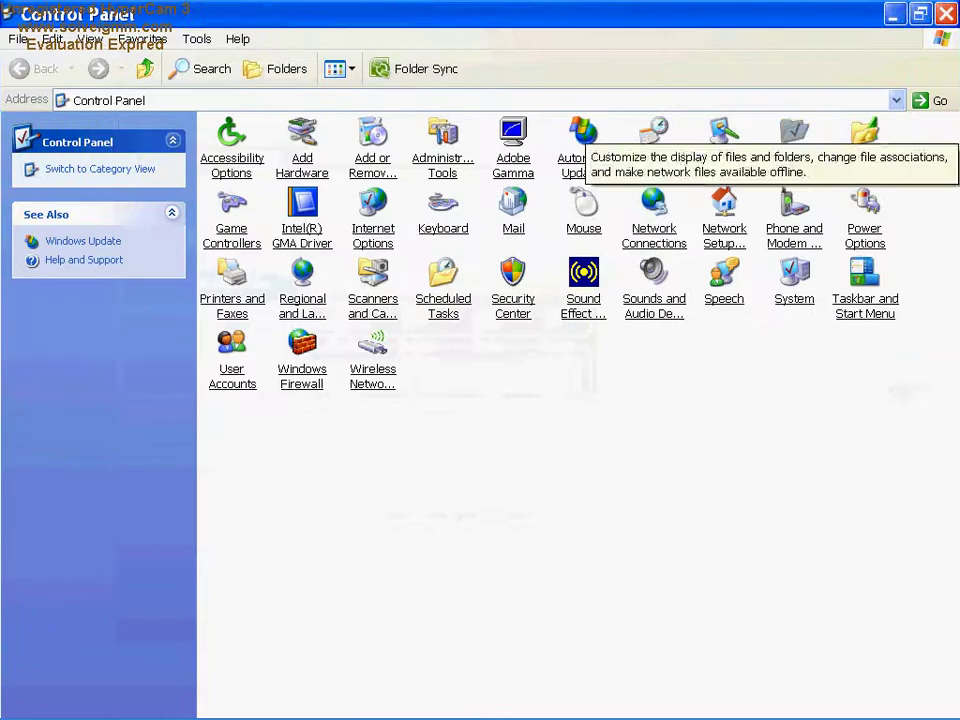
click(794, 140)
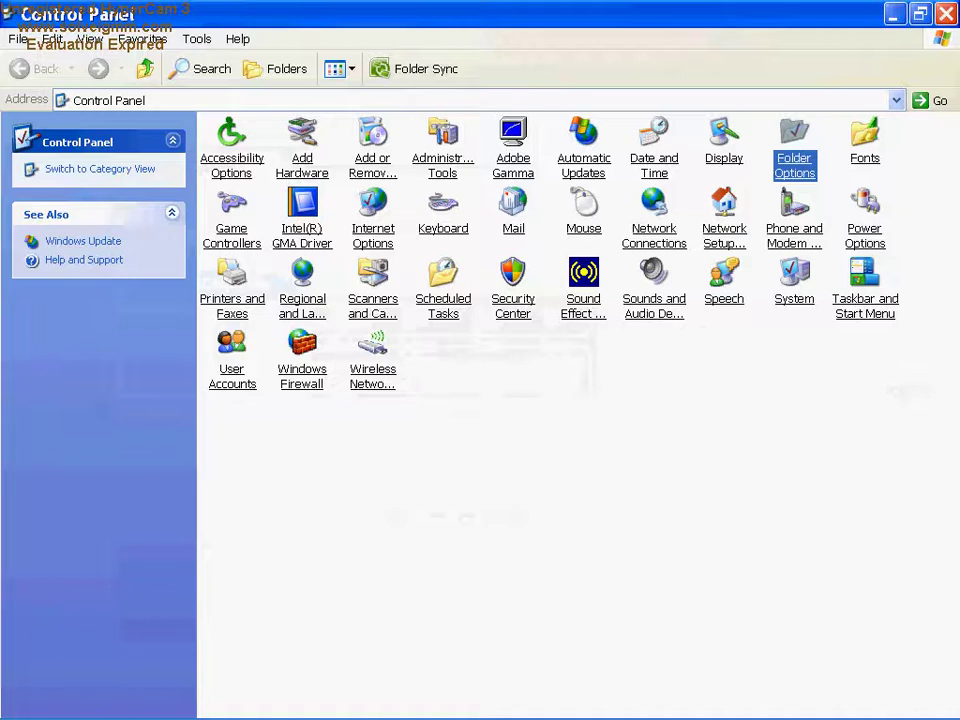
click(895, 14)
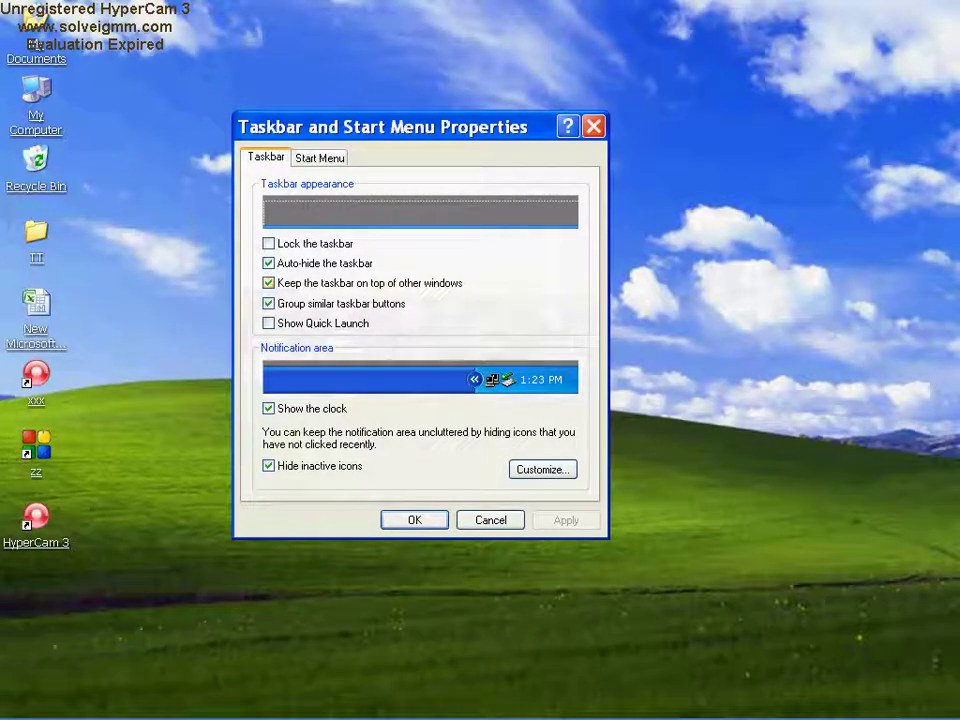
Turn off both auto-hiding the taskbar and keeping it on top of other windows, apply, and check with the Control Panel window
click(268, 283)
click(268, 263)
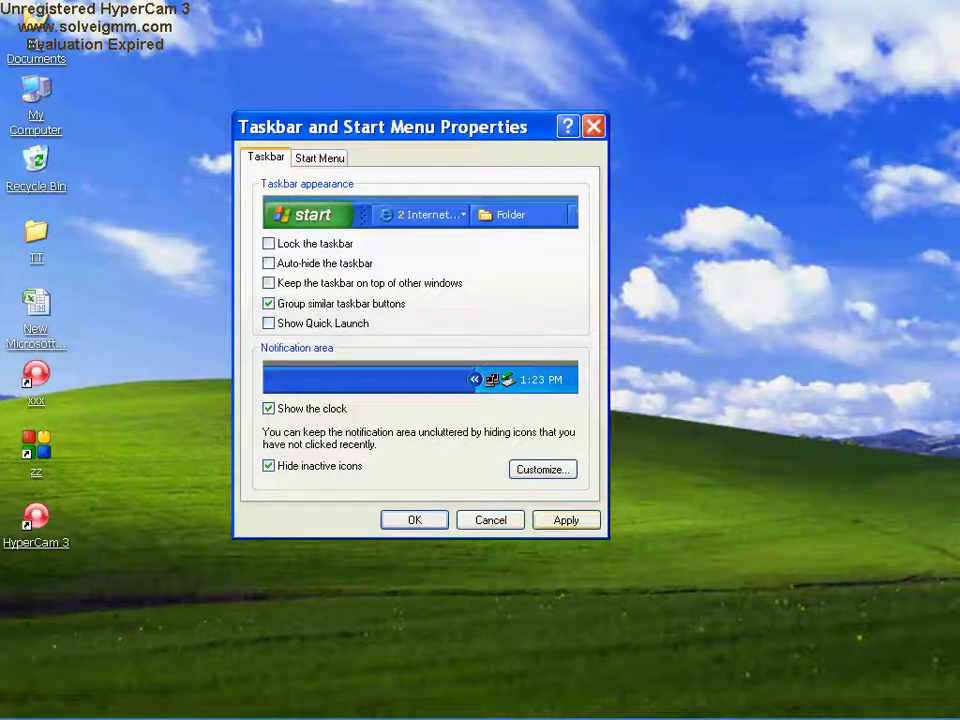
click(566, 520)
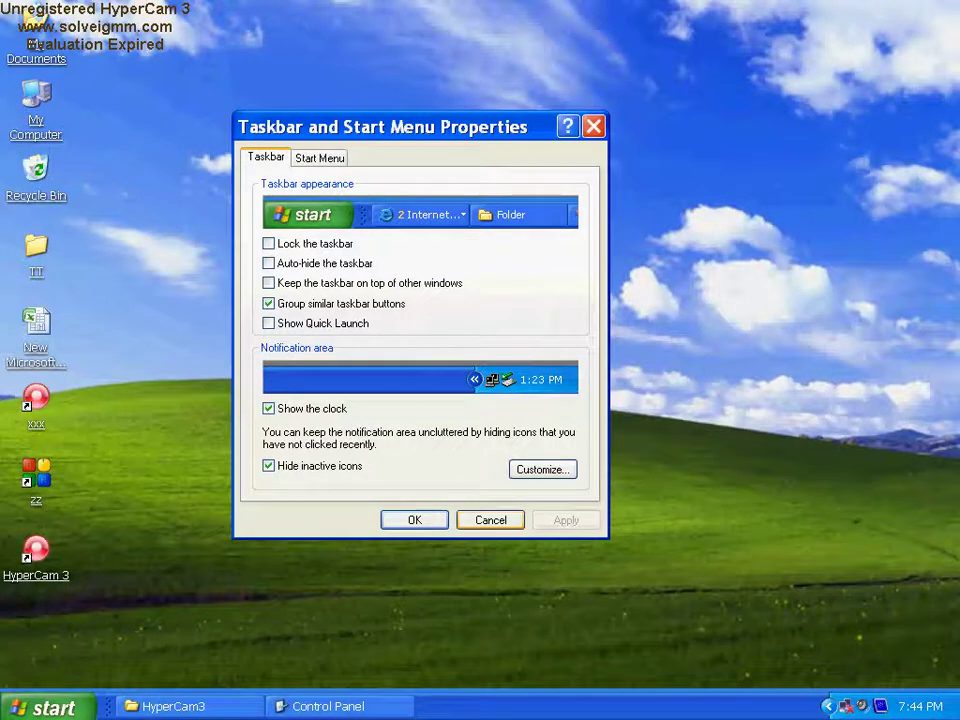
click(340, 706)
key(Return)
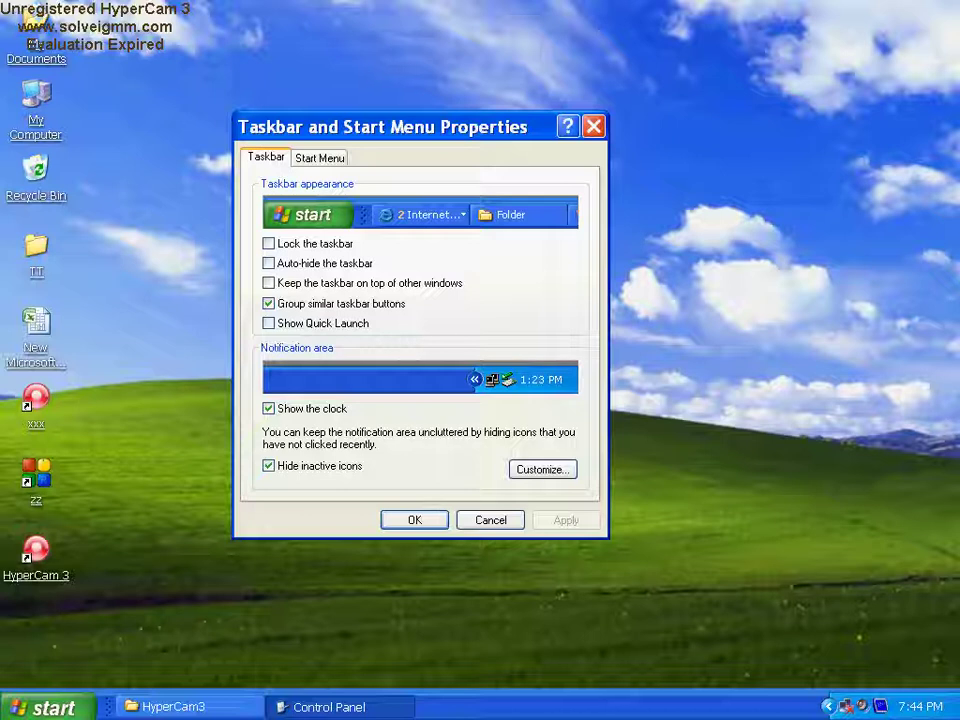
Turn the grouping of similar taskbar buttons off and back on
click(269, 304)
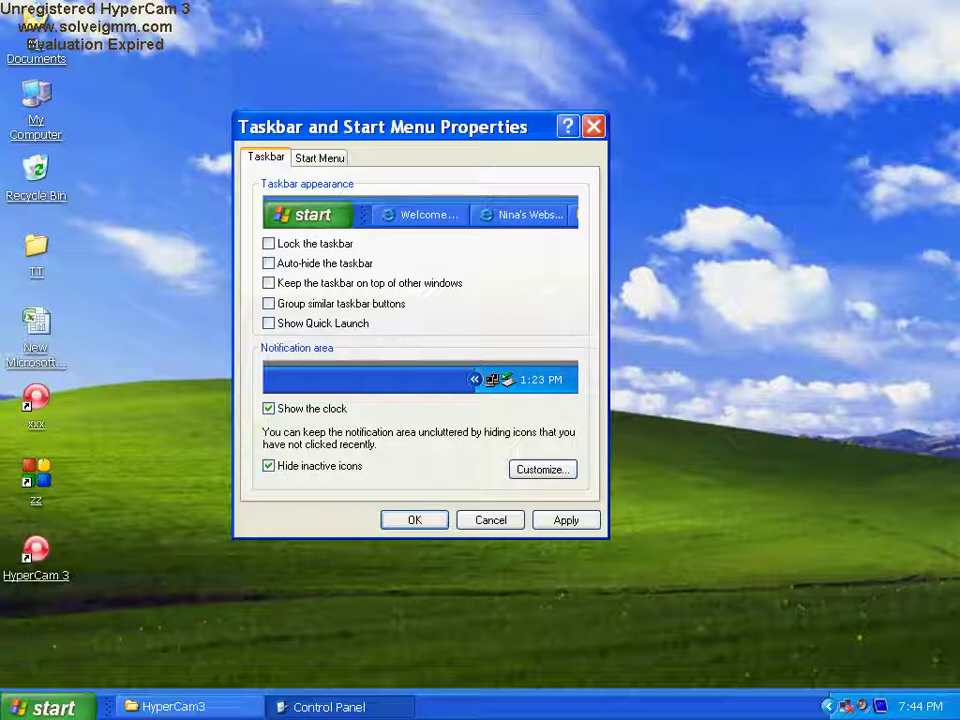
key(alt+g)
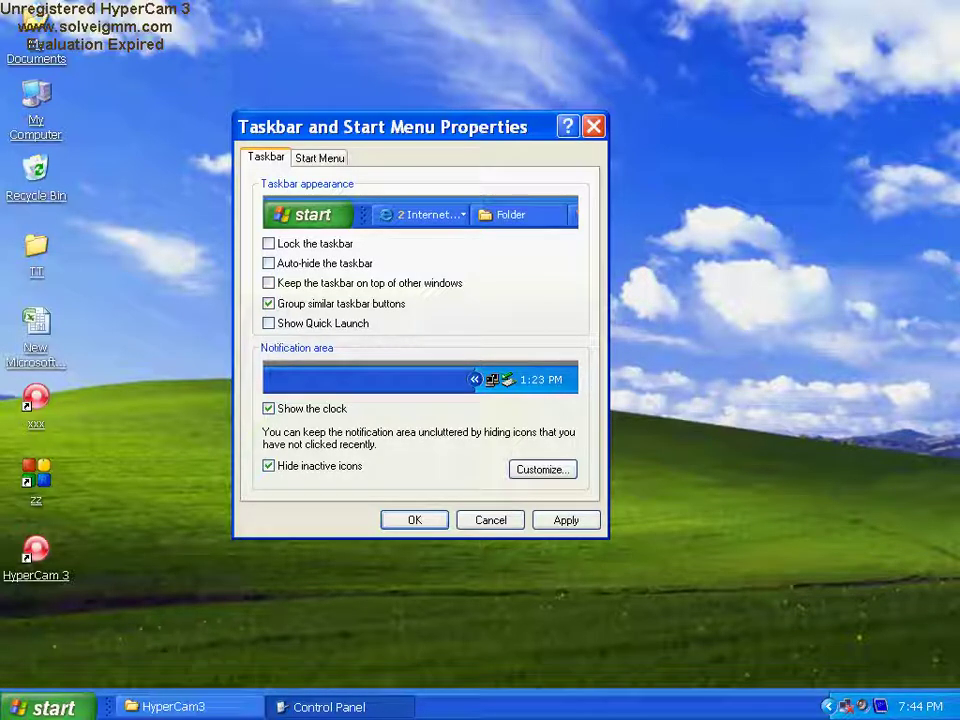
Open the Run dialog and try to start a program with the name "paint"
click(45, 707)
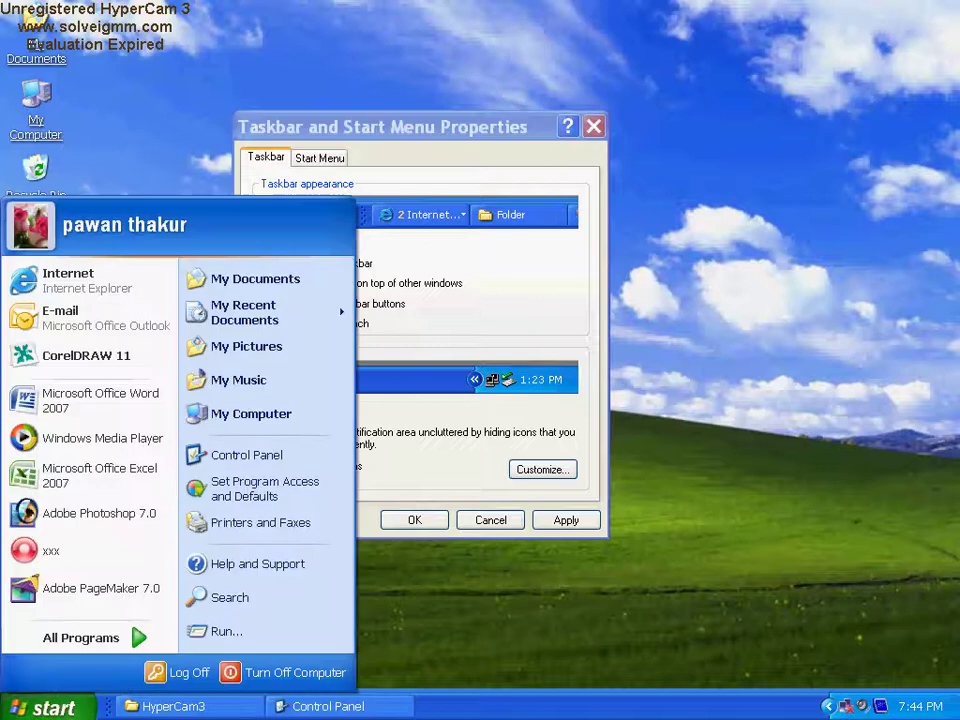
click(222, 631)
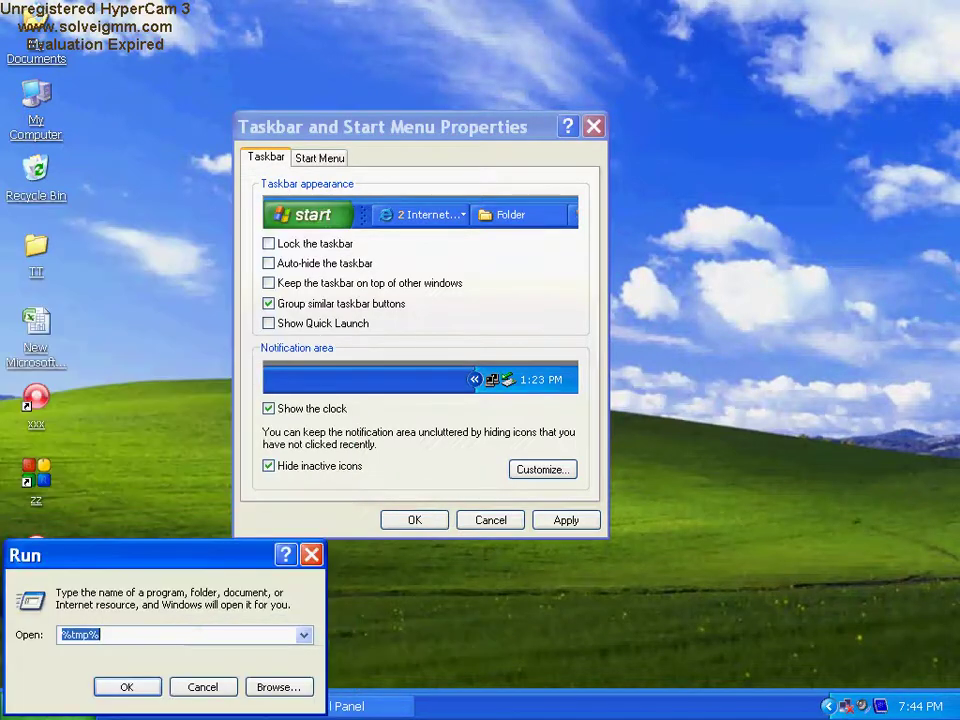
key(BackSpace)
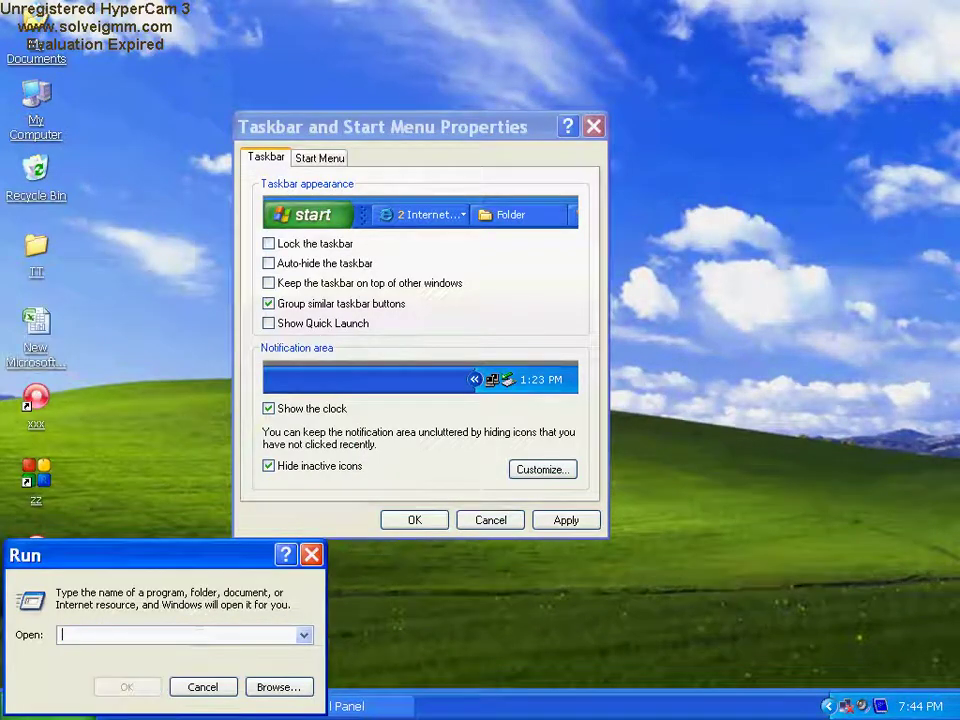
text(p)
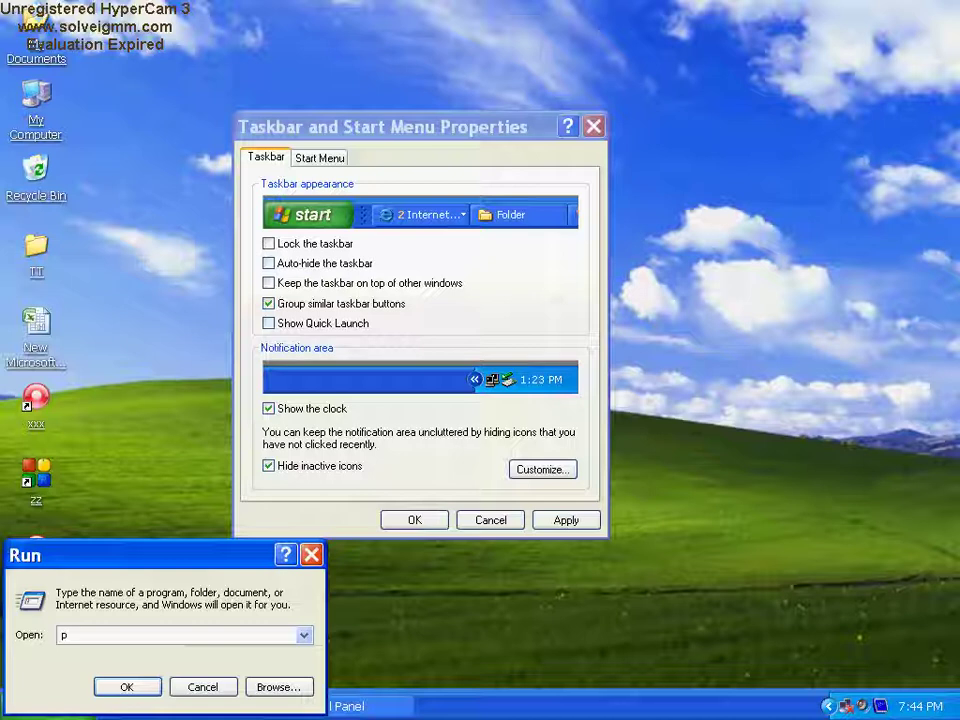
text(ai)
text(nt)
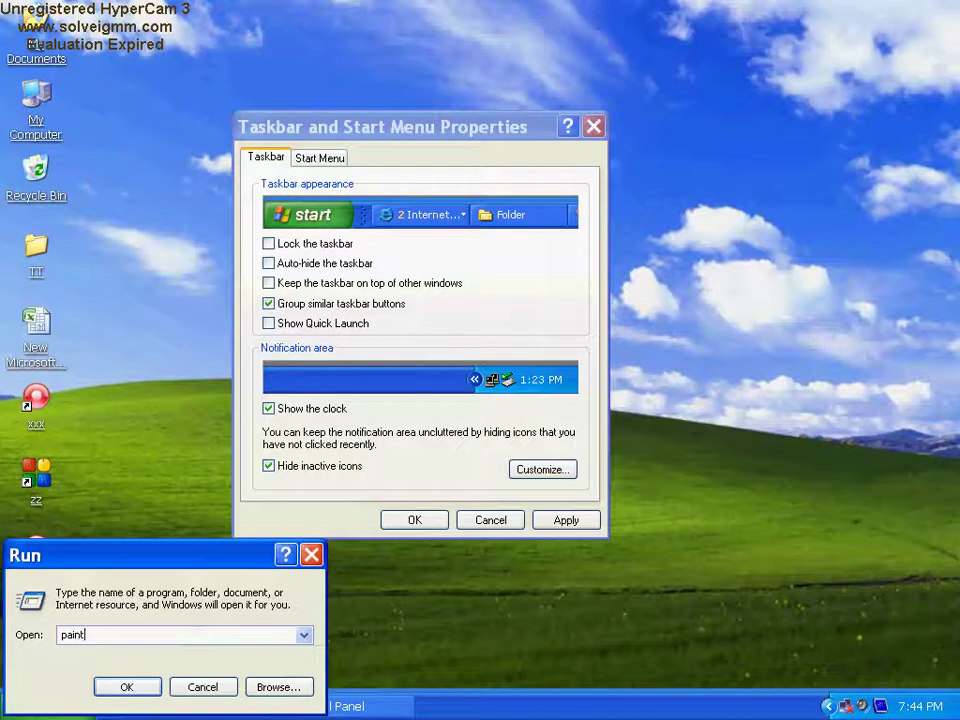
key(Return)
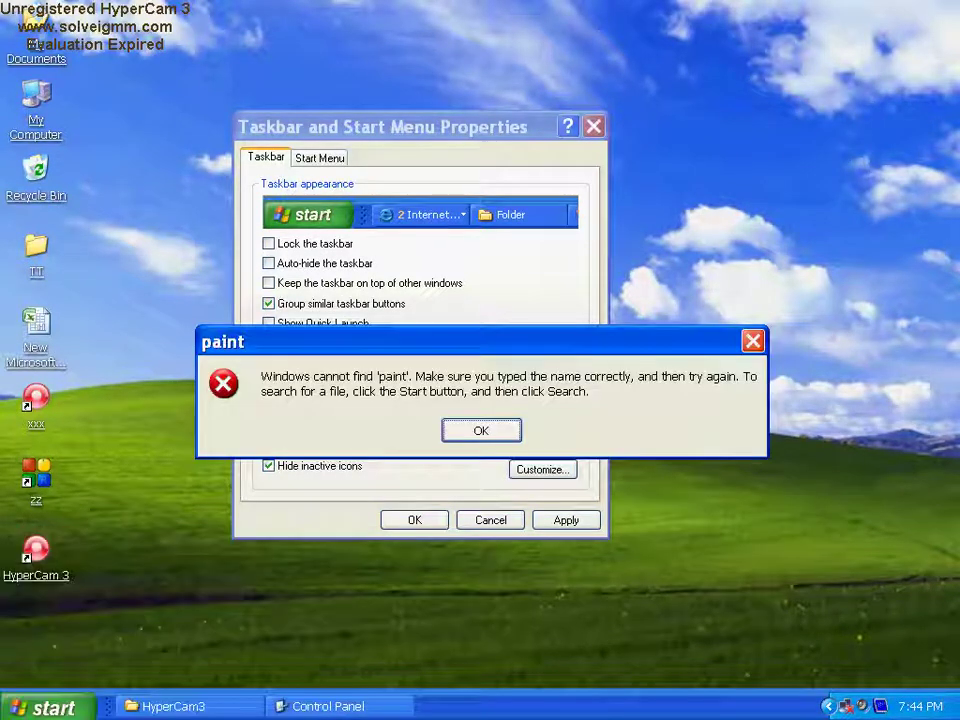
key(Return)
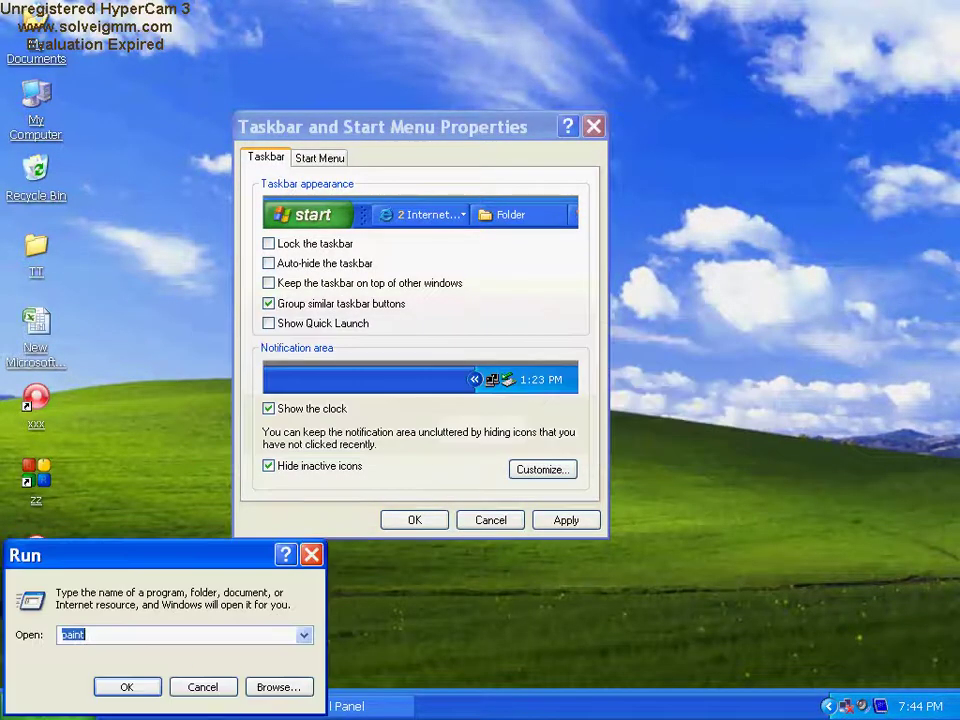
Launch Paint with the run command "pbrush"
key(BackSpace)
text(pb)
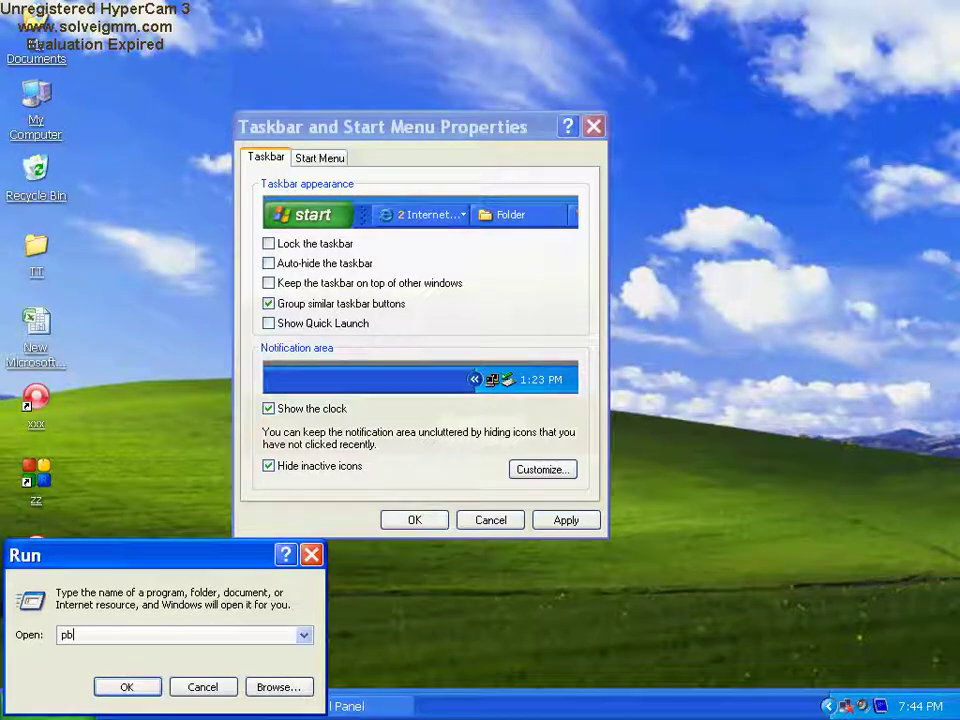
text(rus)
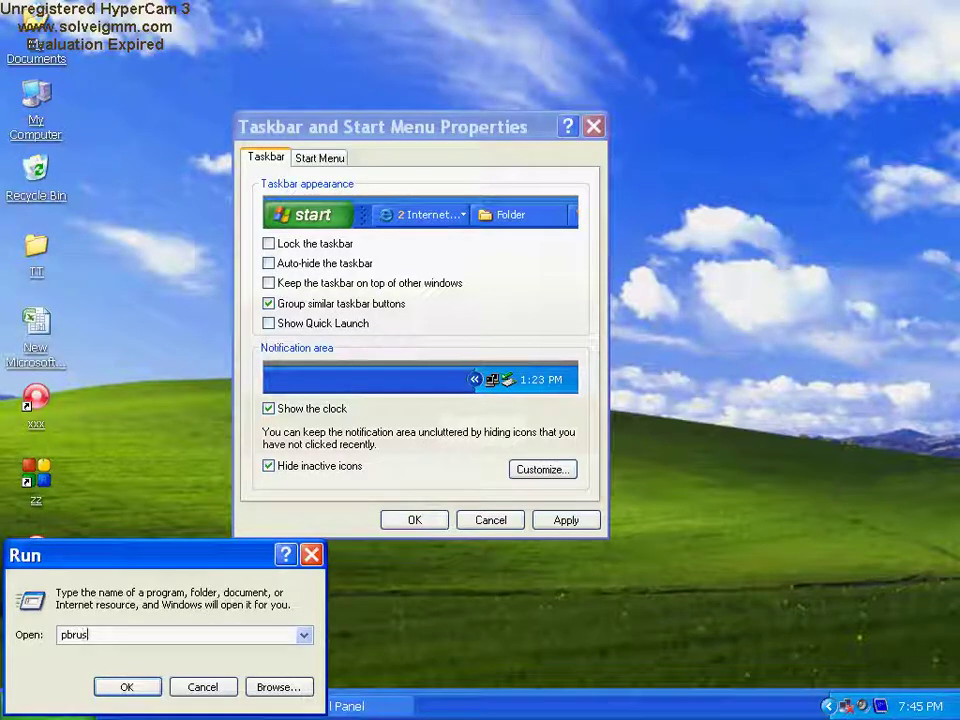
text(h)
key(Return)
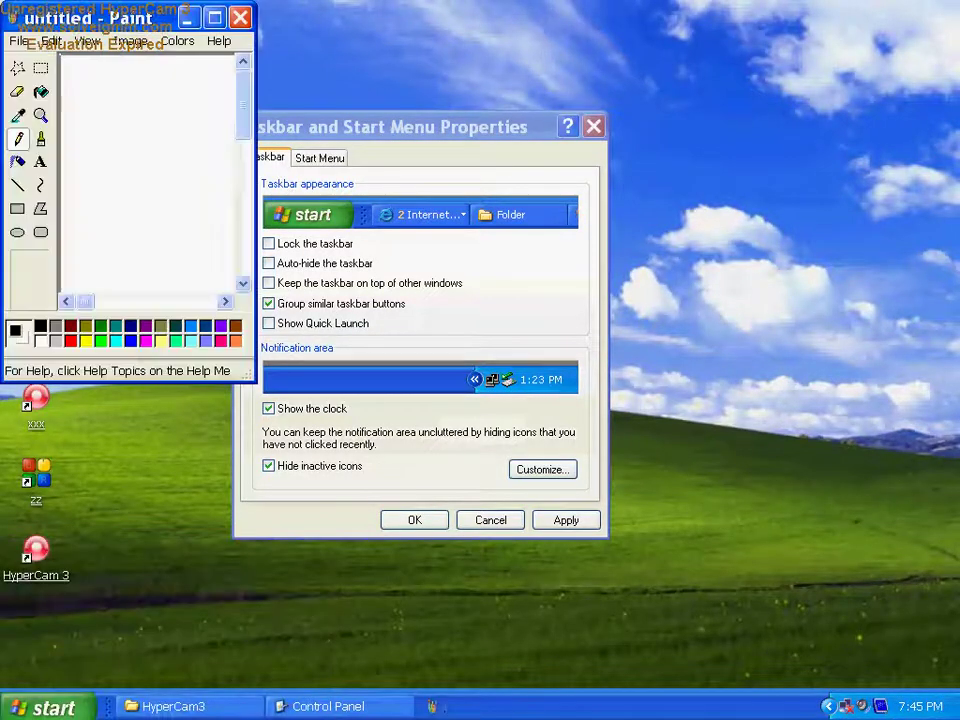
Launch four more Paint windows from the Run dialog with the command "pbrush"
click(45, 706)
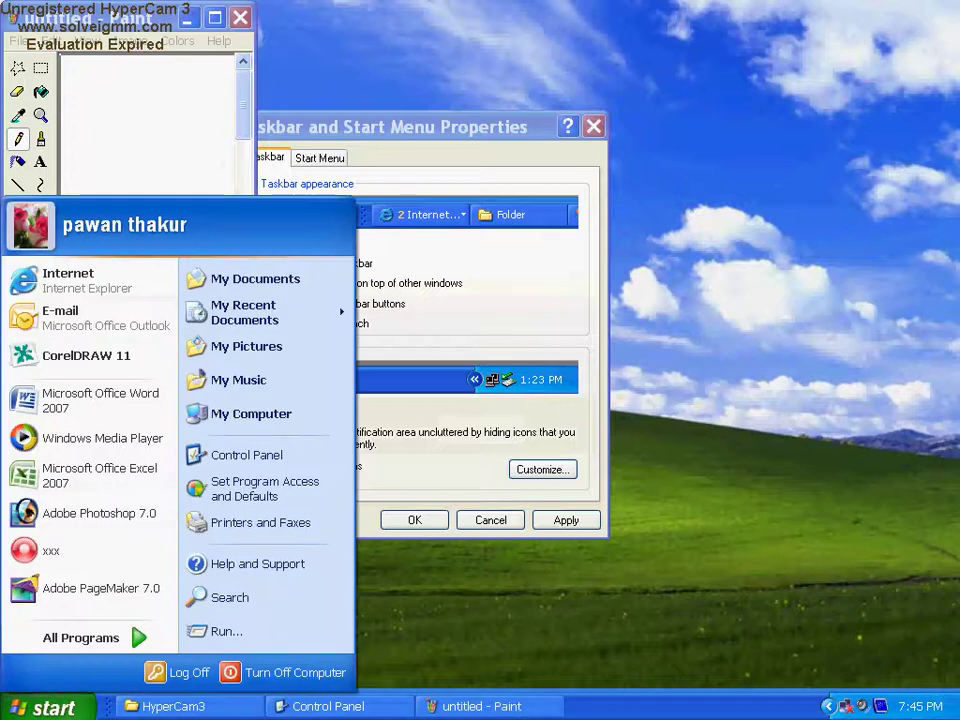
click(222, 630)
key(Return)
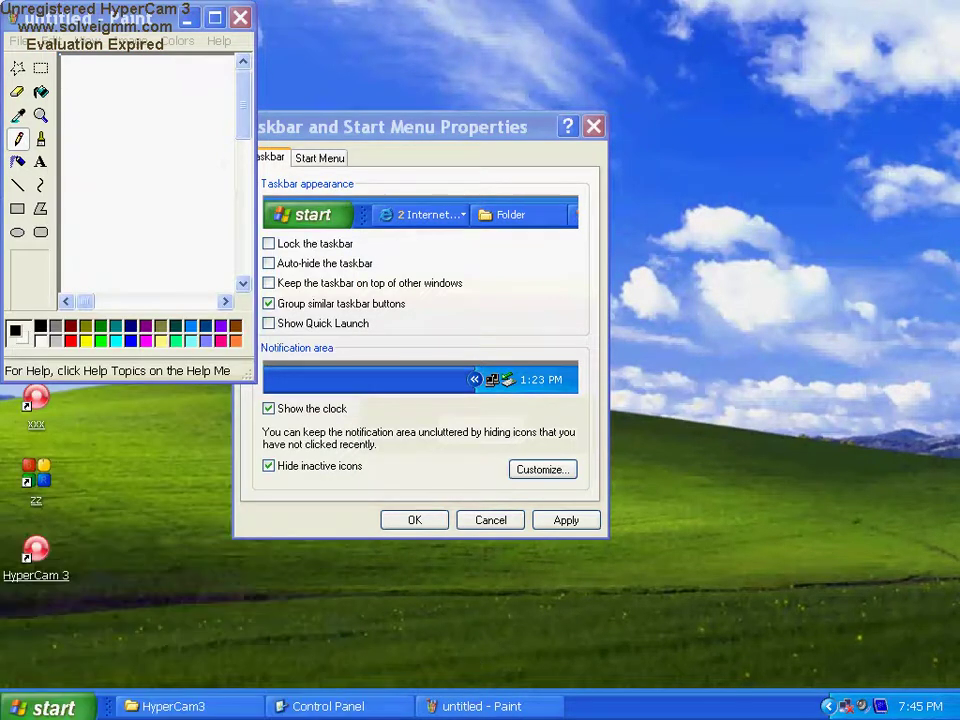
click(45, 706)
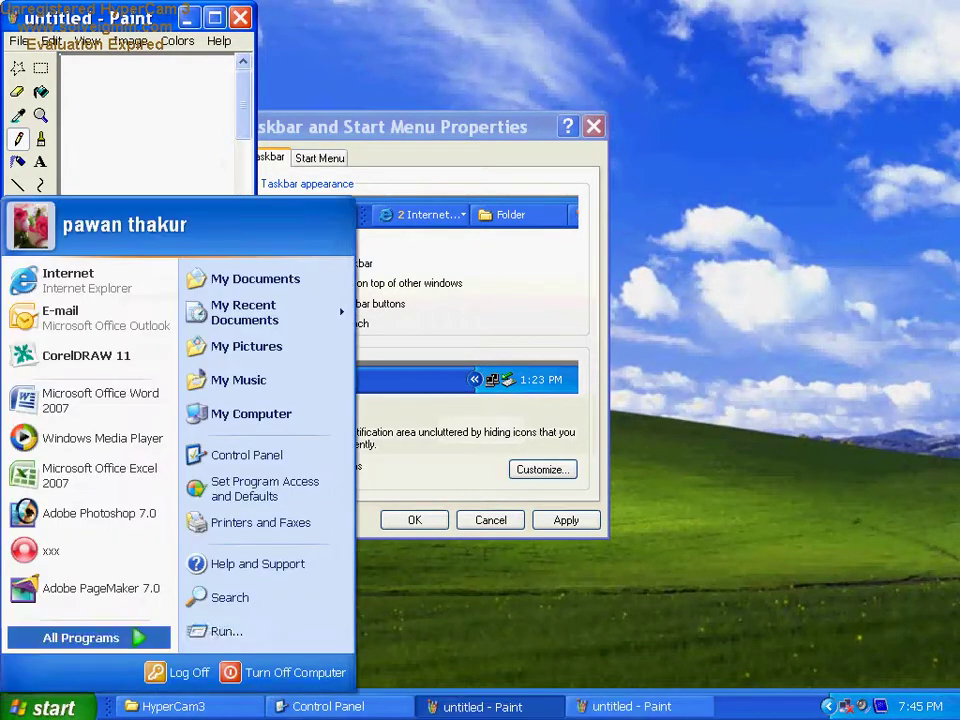
click(222, 630)
key(Return)
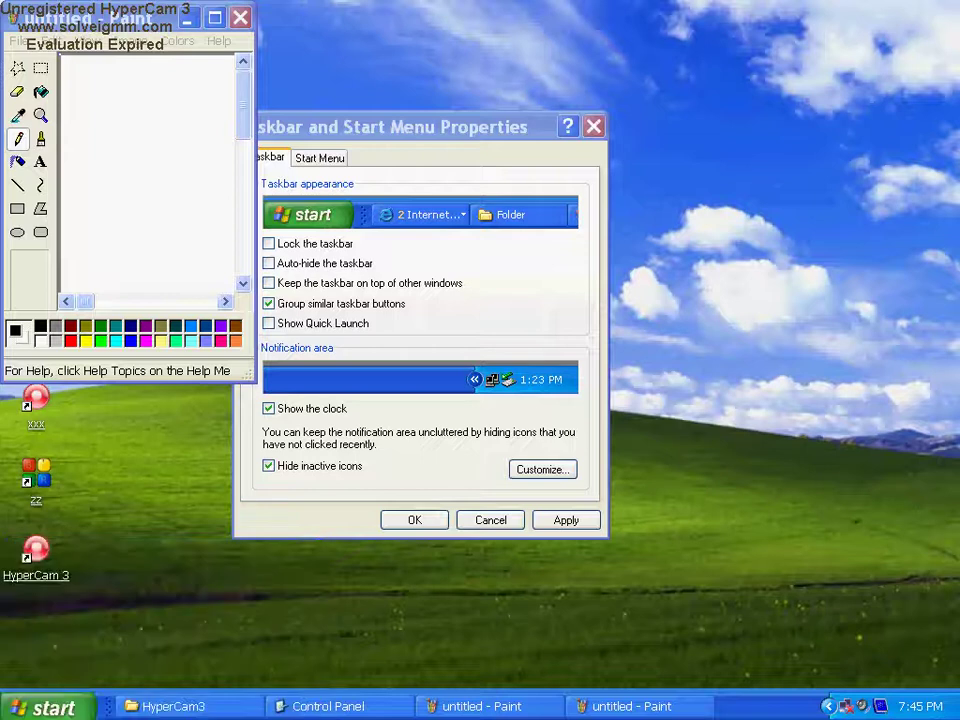
key(super)
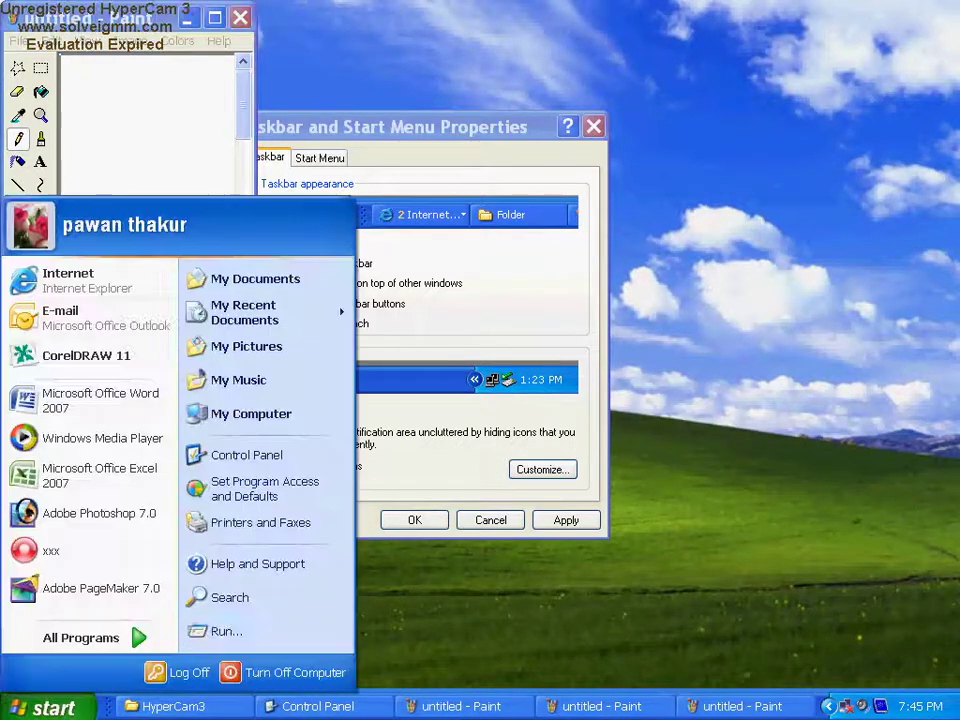
key(r)
key(Return)
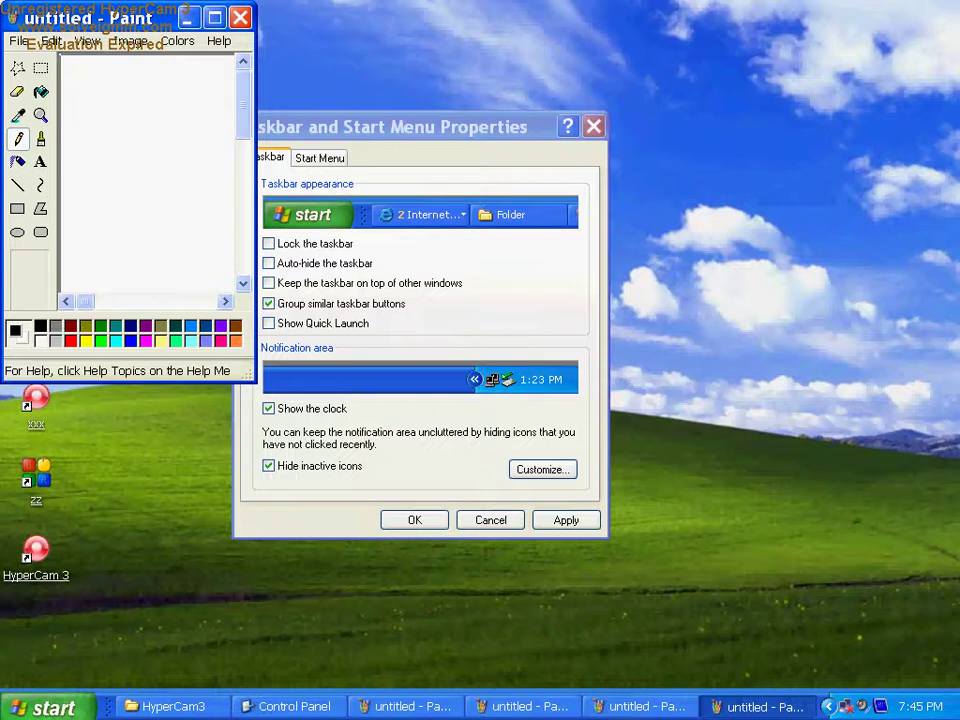
key(super)
key(r)
key(Return)
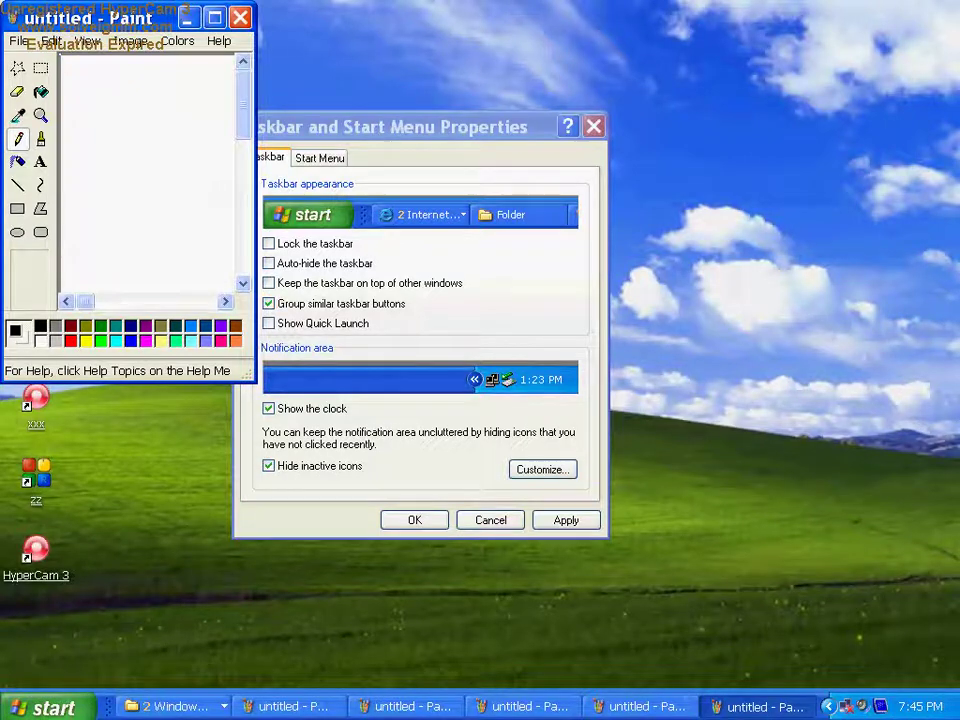
Apply the grouping of similar taskbar buttons and launch one more Paint window with "pbrush"
click(566, 520)
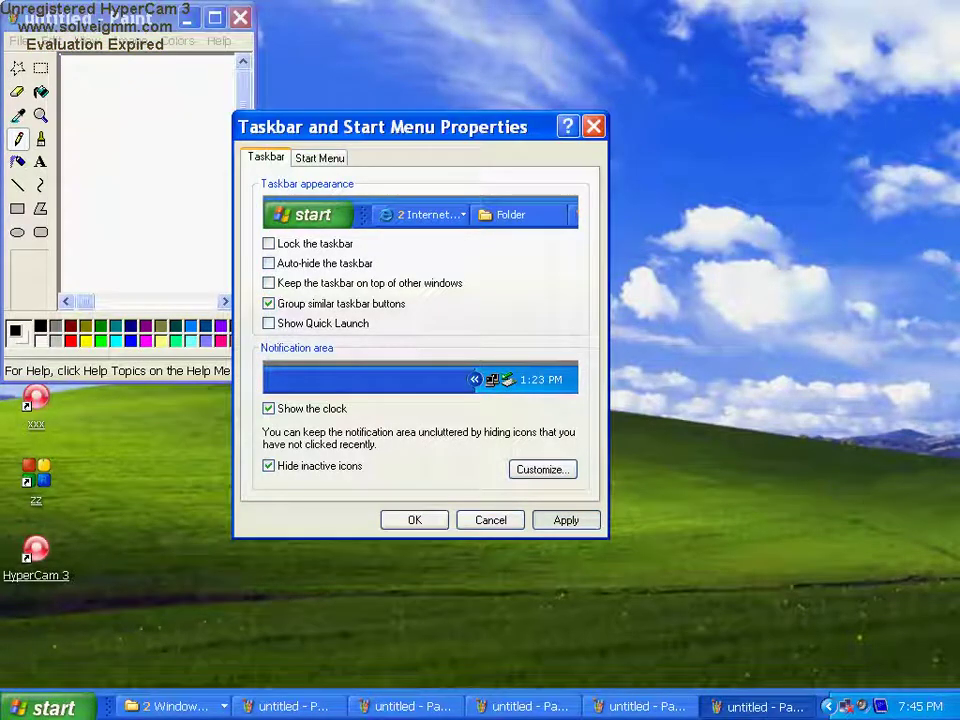
key(alt+a)
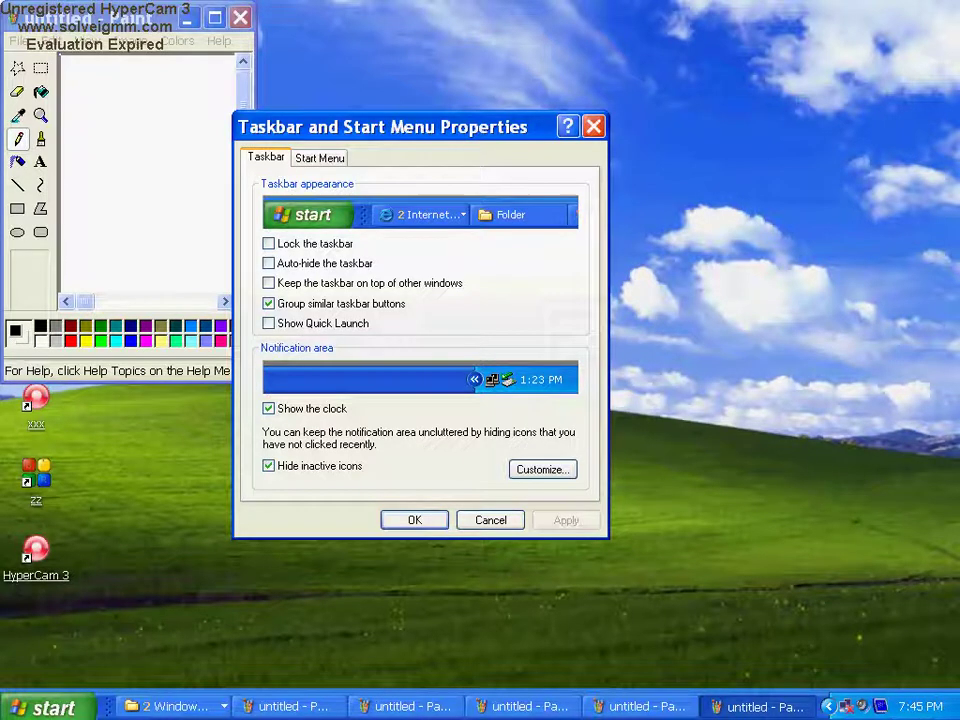
click(48, 707)
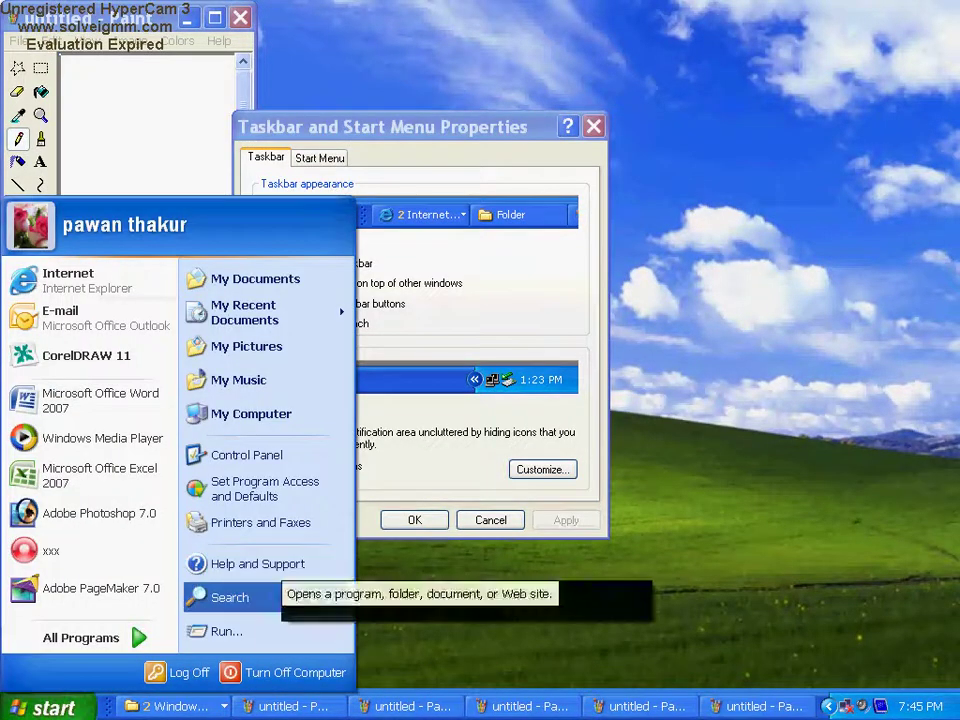
key(r)
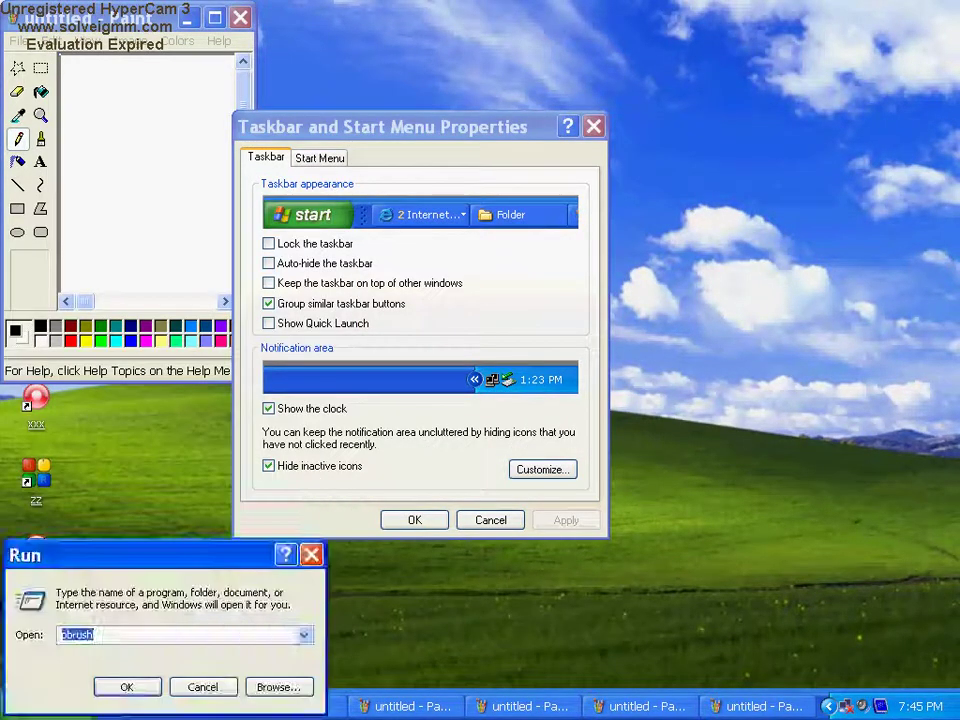
key(Escape)
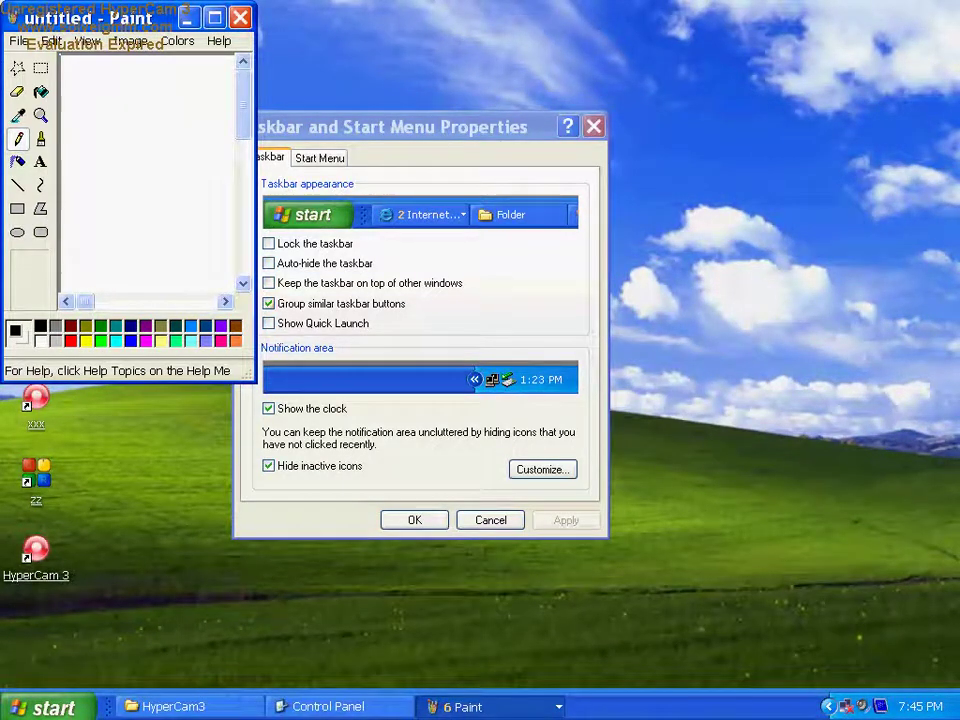
Turn off the grouping of similar taskbar buttons and turn on Show Quick Launch, applying each change
click(269, 304)
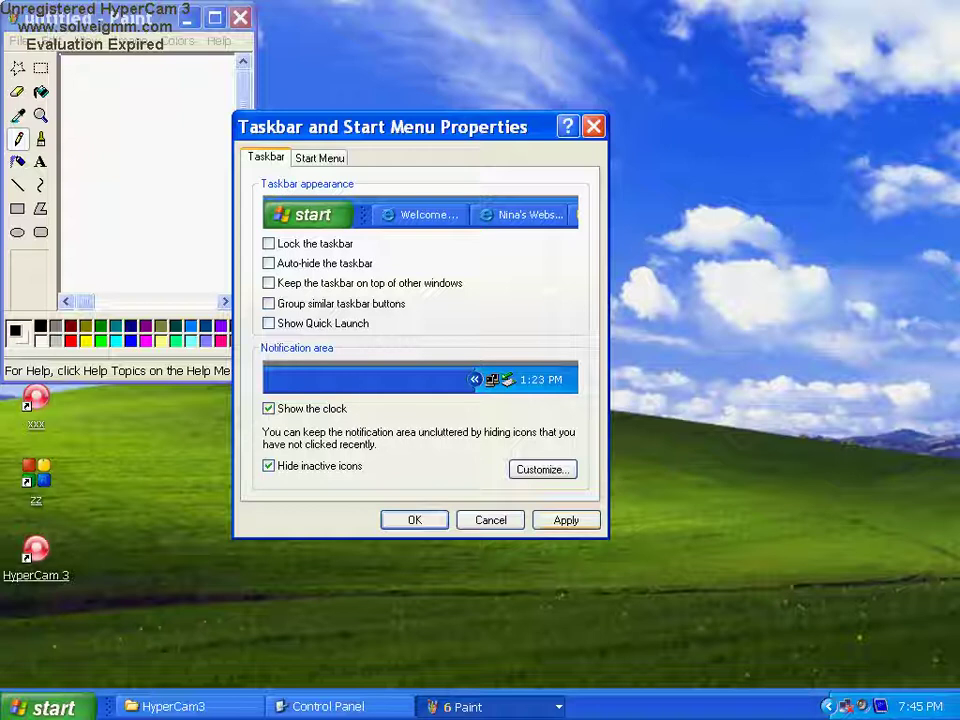
click(566, 520)
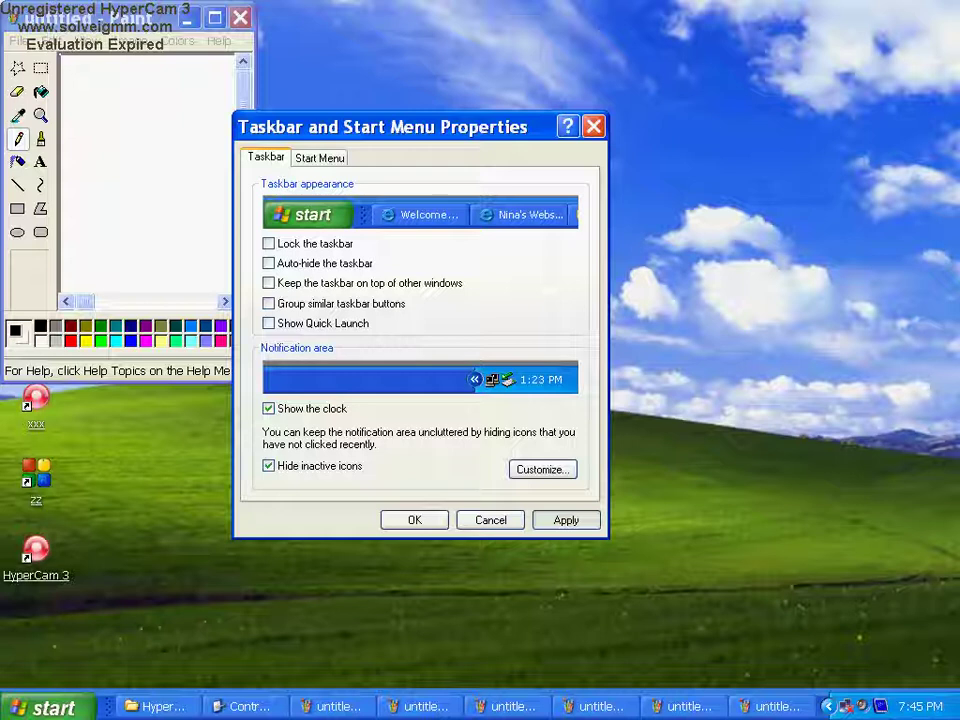
click(566, 520)
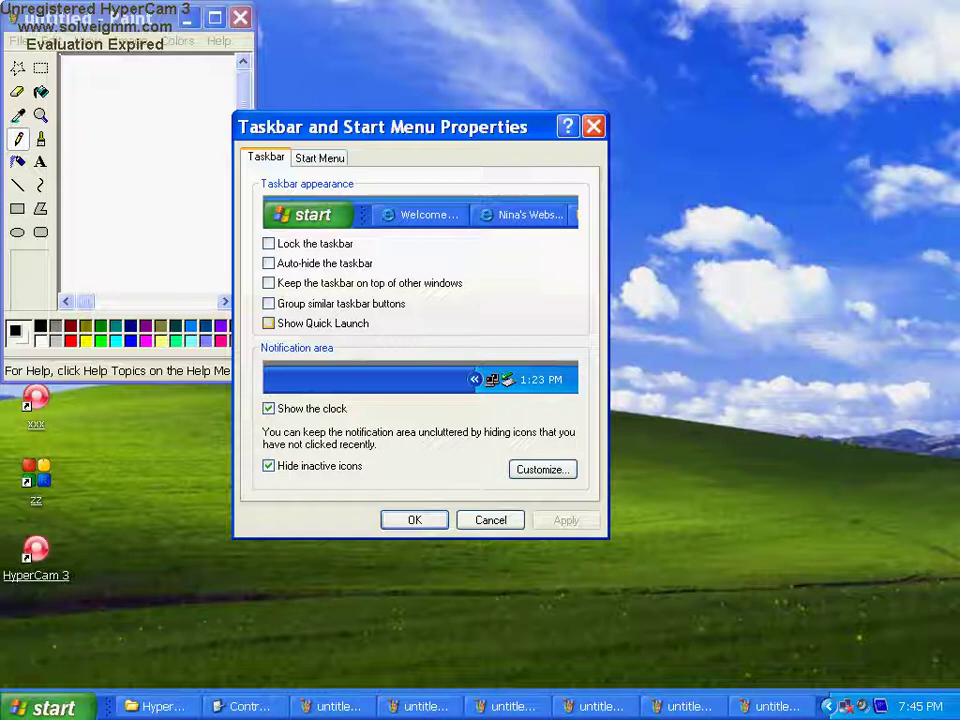
click(268, 323)
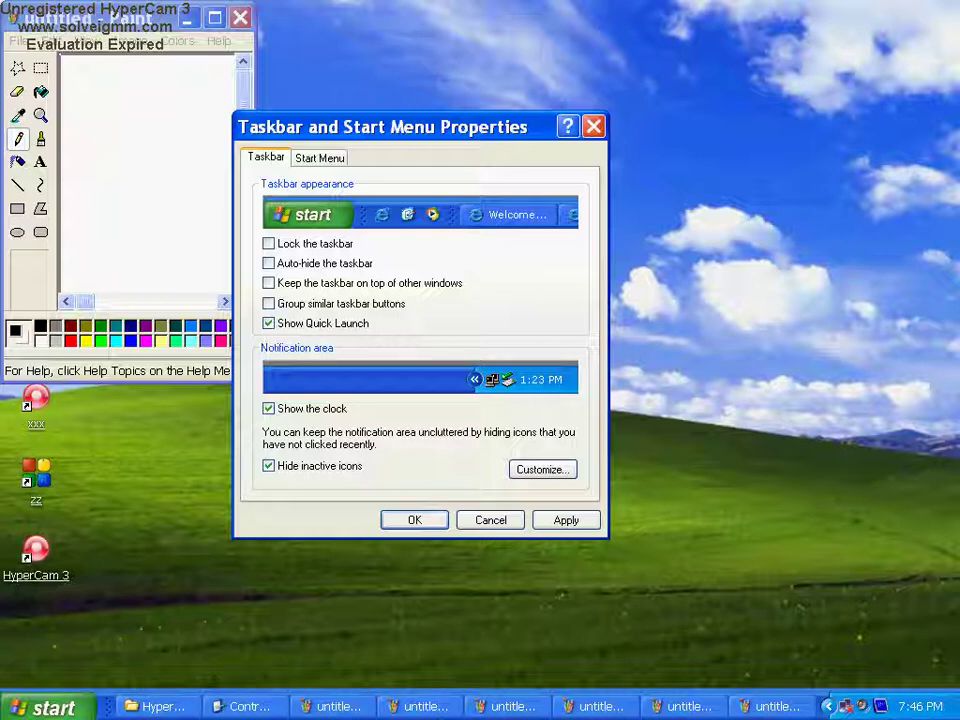
click(566, 520)
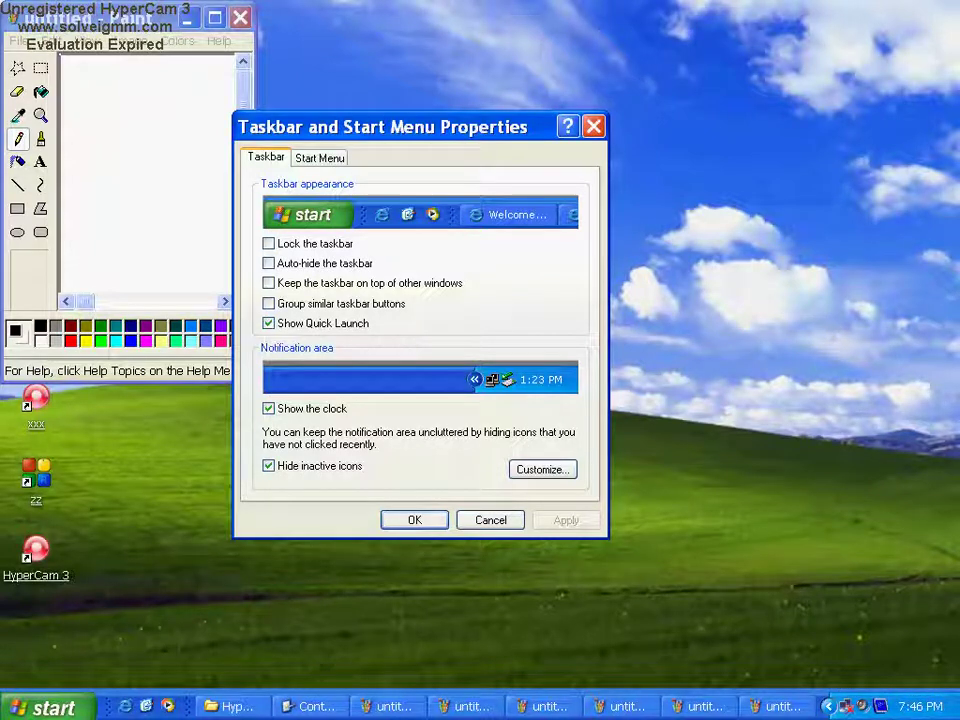
Turn off the taskbar clock and apply, and turn it back on and apply again
click(269, 409)
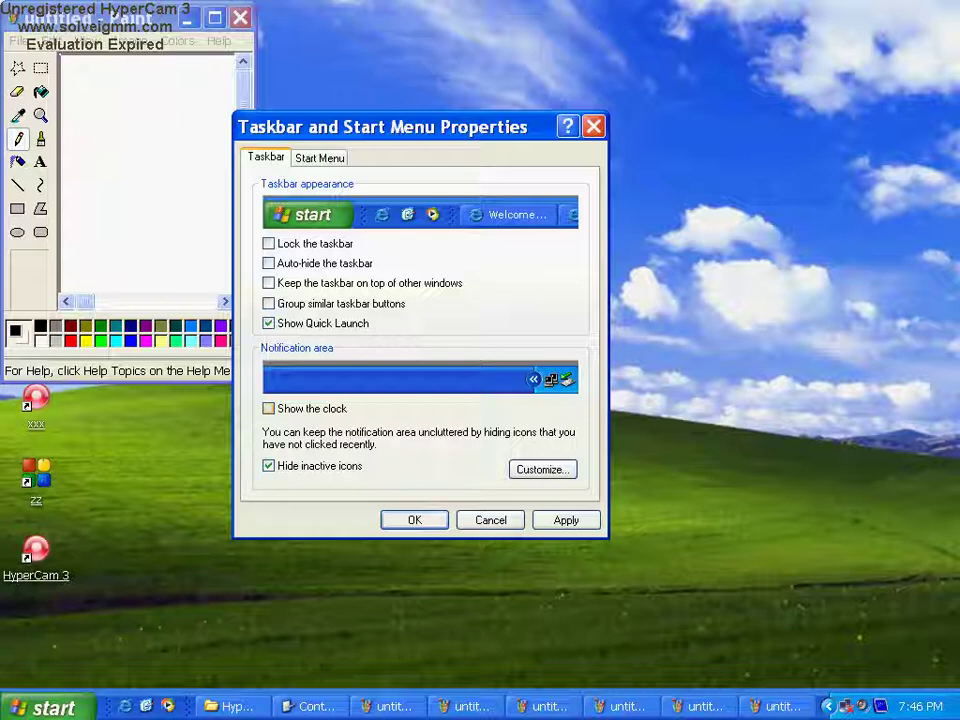
click(268, 408)
click(268, 408)
click(566, 520)
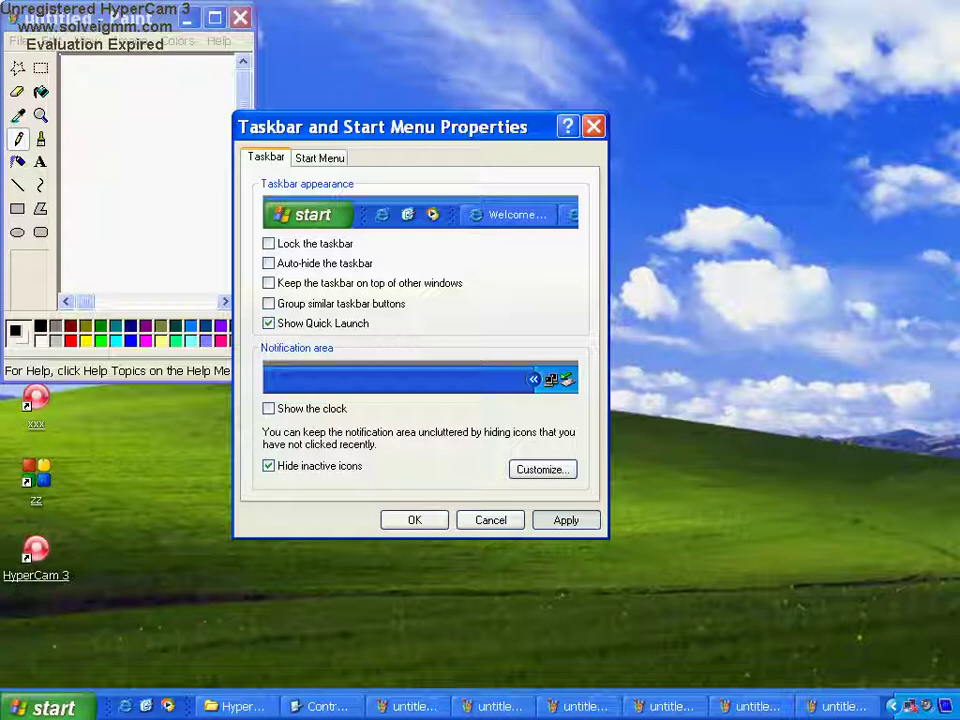
click(268, 408)
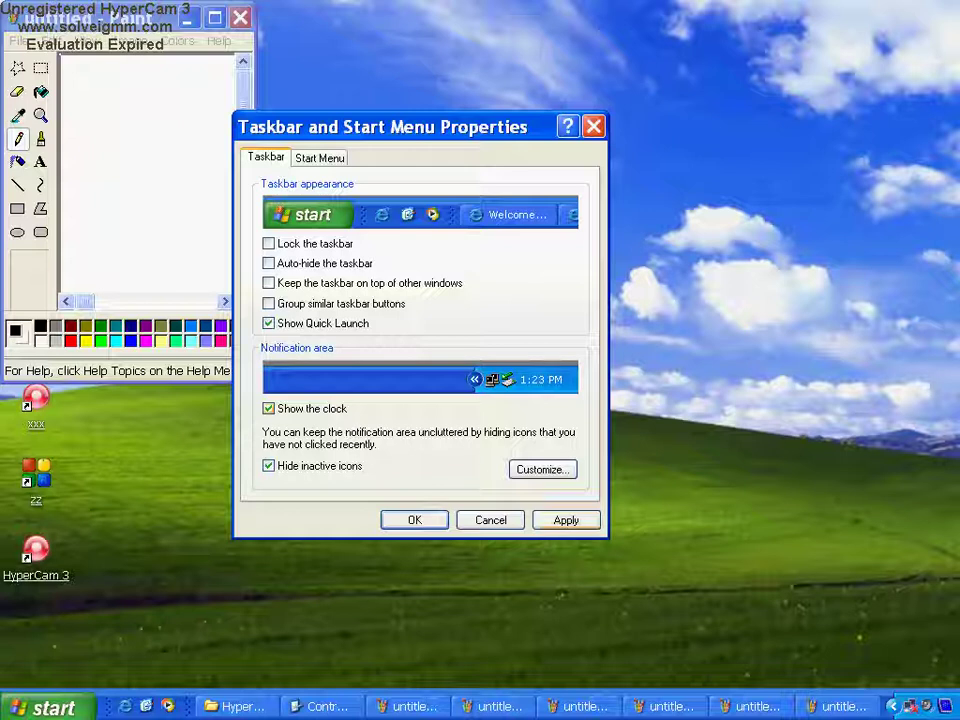
key(alt+a)
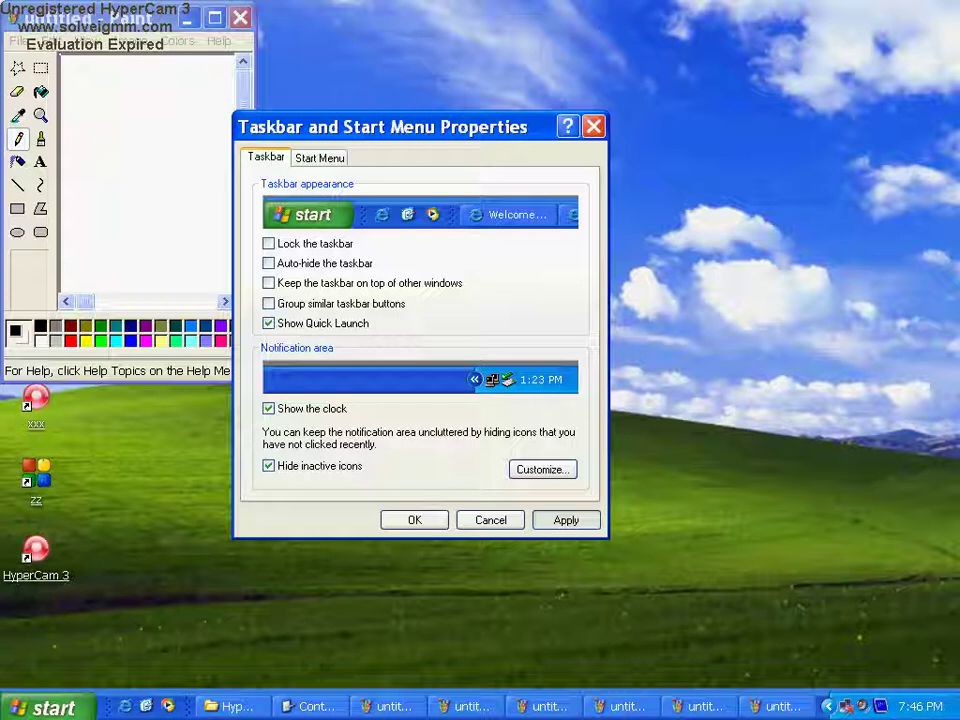
key(alt+a)
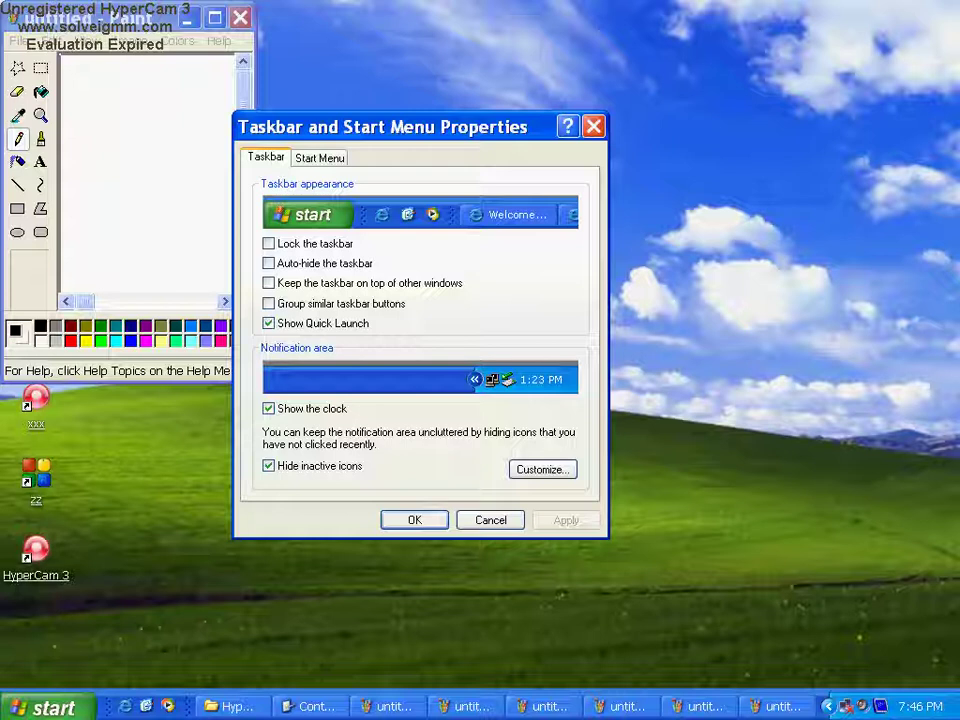
Turn the hiding of inactive notification icons off and back on, applying each change and collapsing the notification area
click(269, 466)
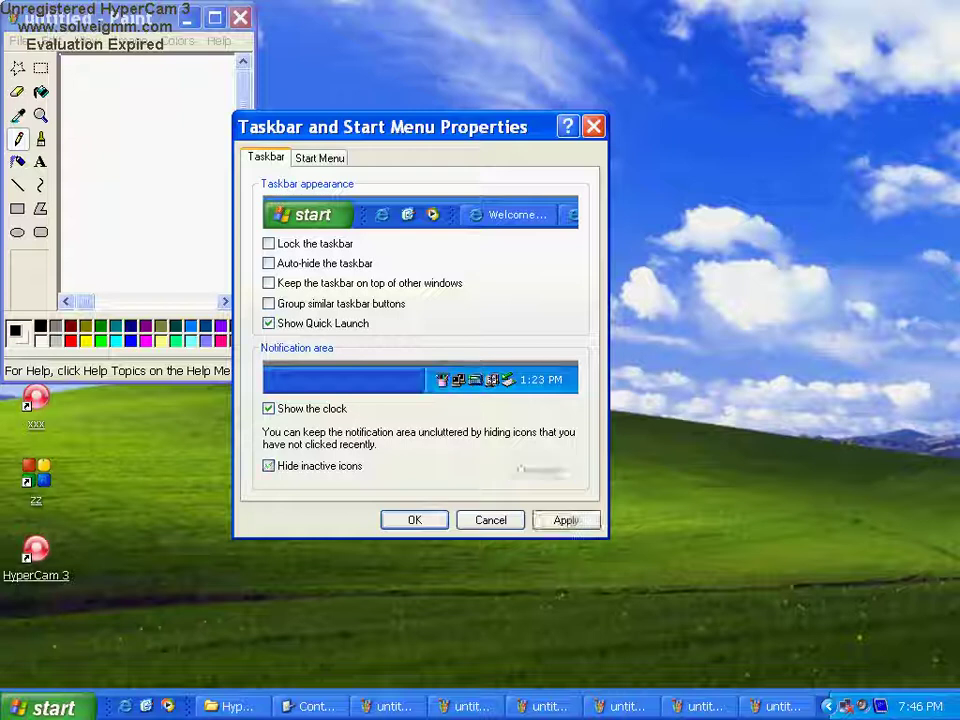
key(alt+a)
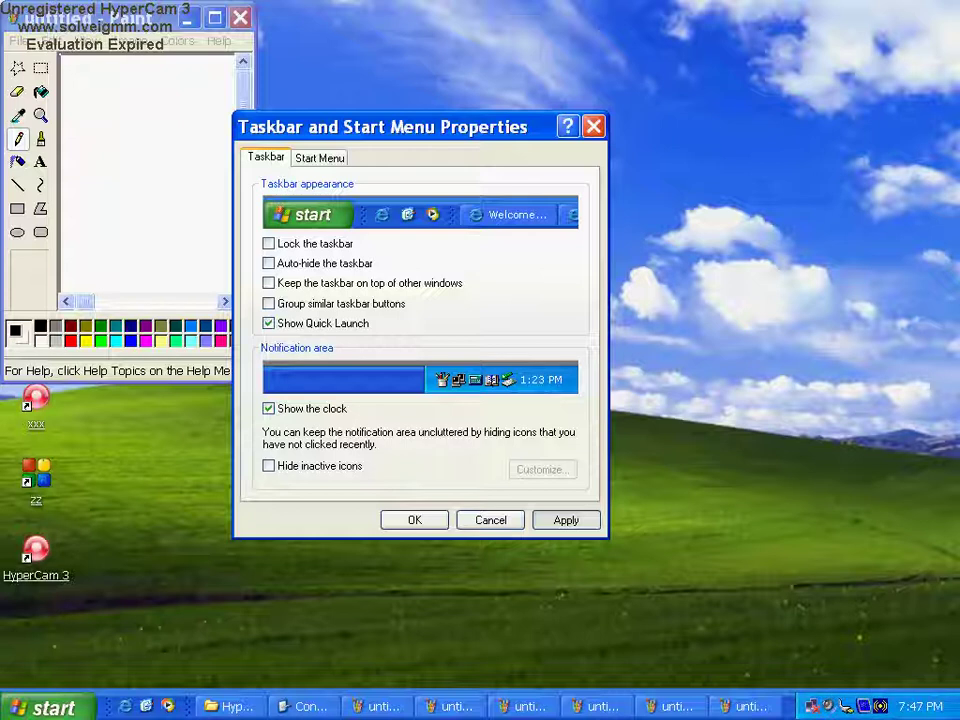
key(alt+h)
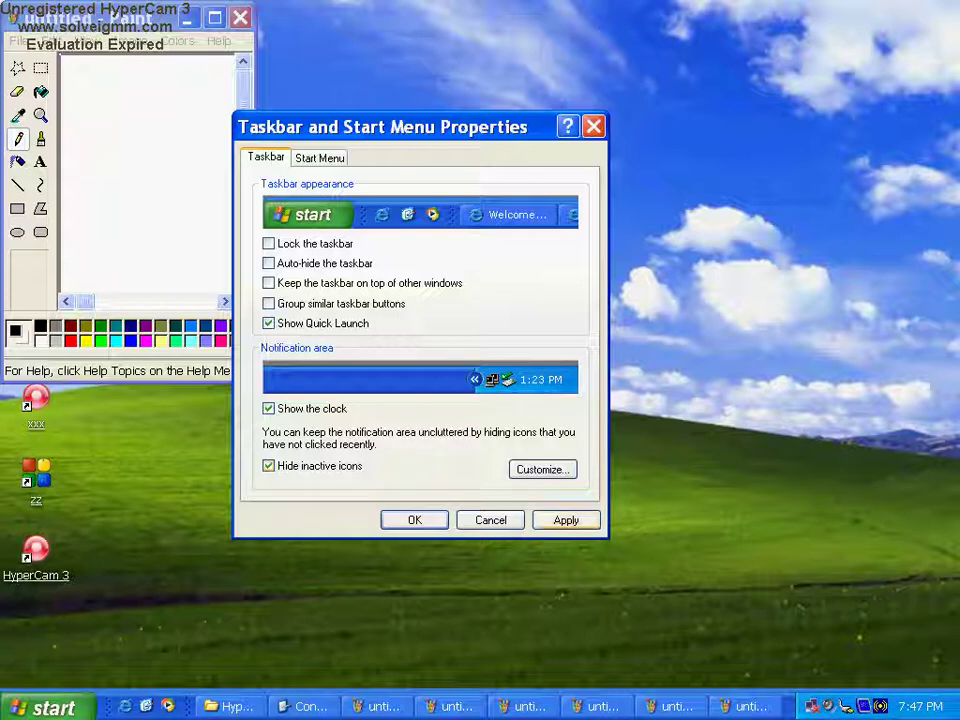
key(alt+a)
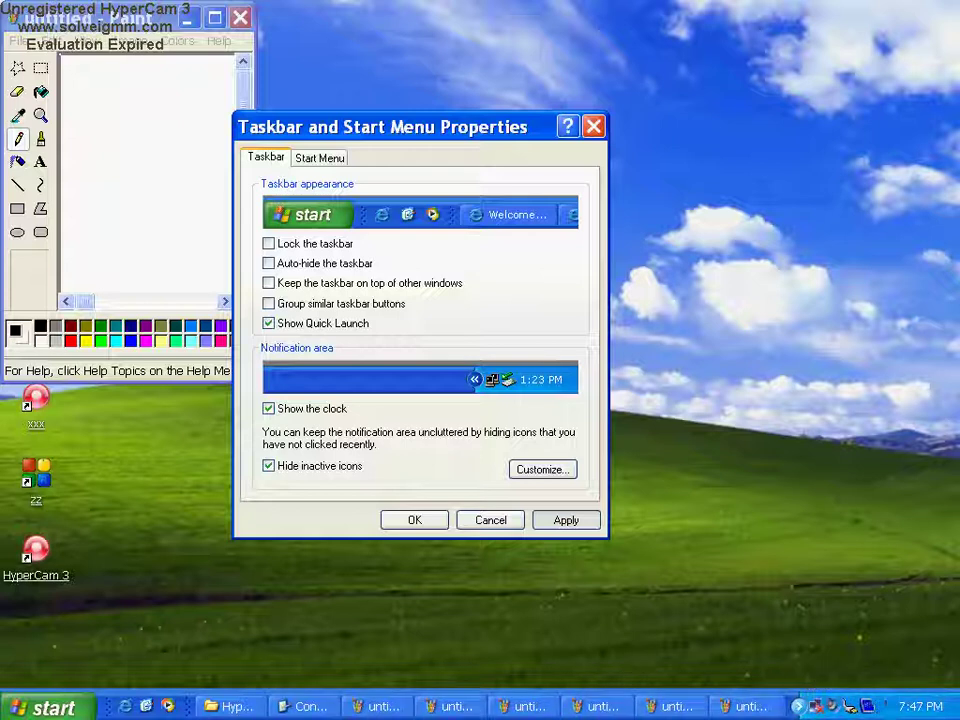
click(806, 706)
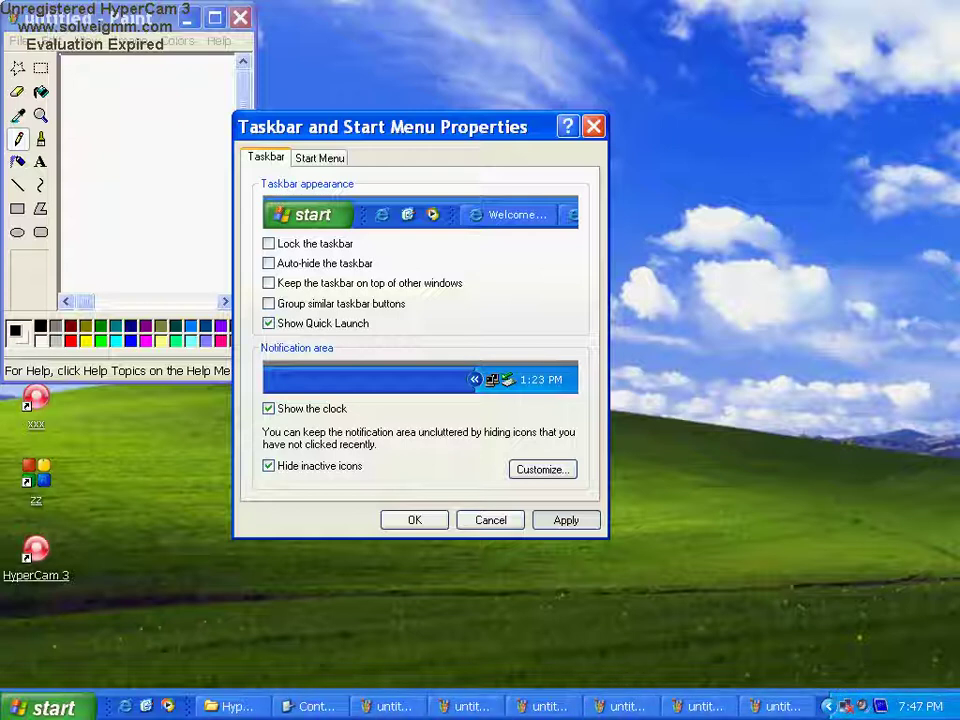
click(566, 520)
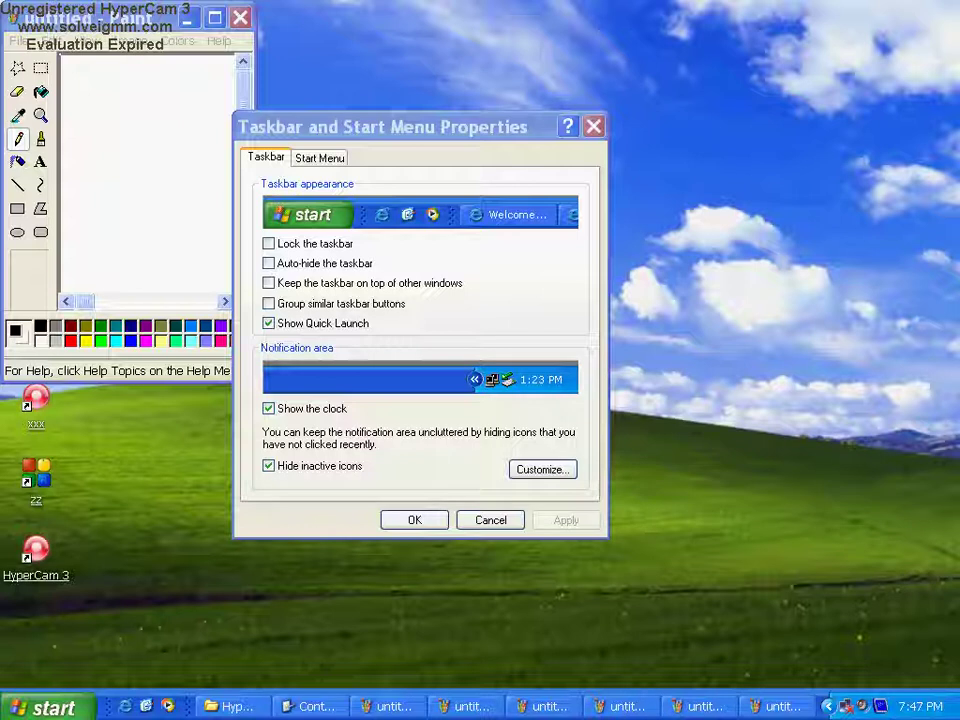
Open the notification customization settings, look through the current and past items with their behaviors, and close the dialog
click(543, 470)
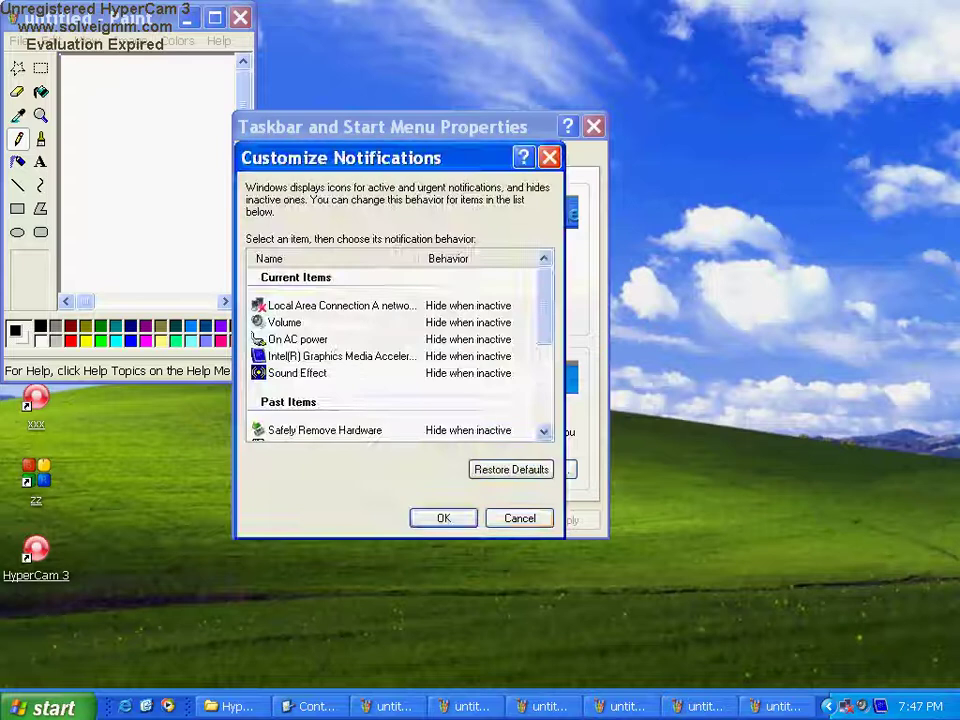
scroll(400, 355, down, 4)
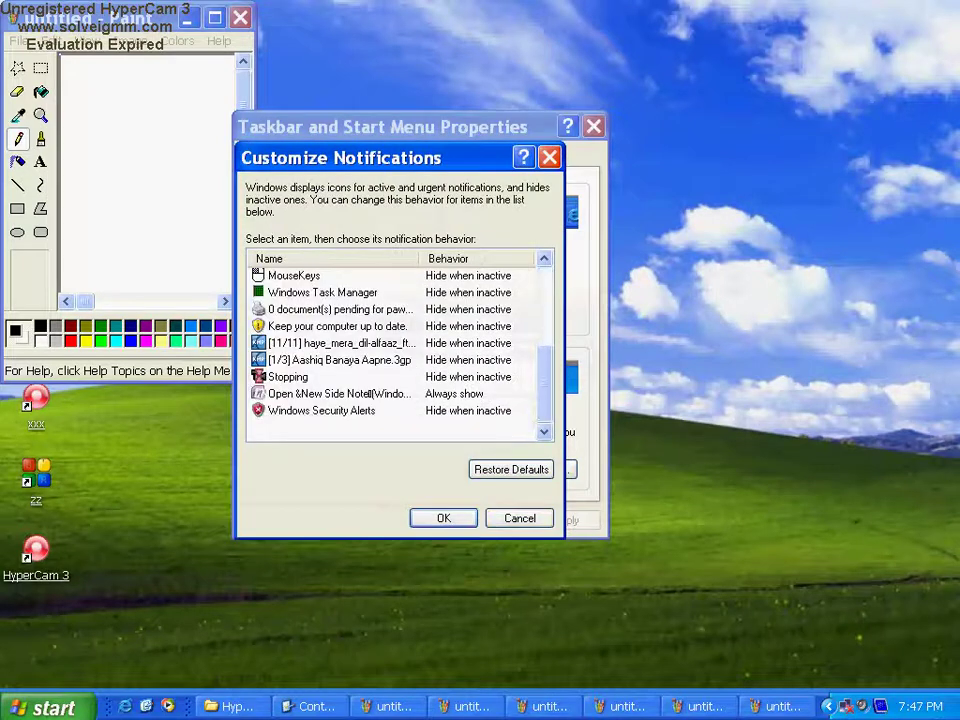
scroll(400, 355, up, 4)
scroll(400, 345, down, 3)
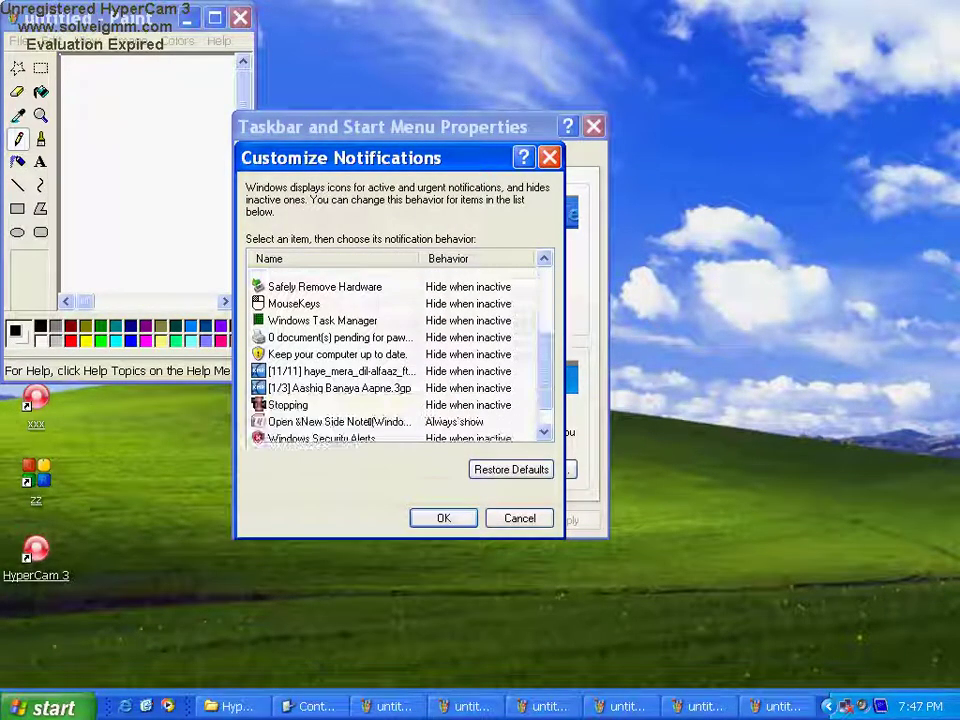
key(Return)
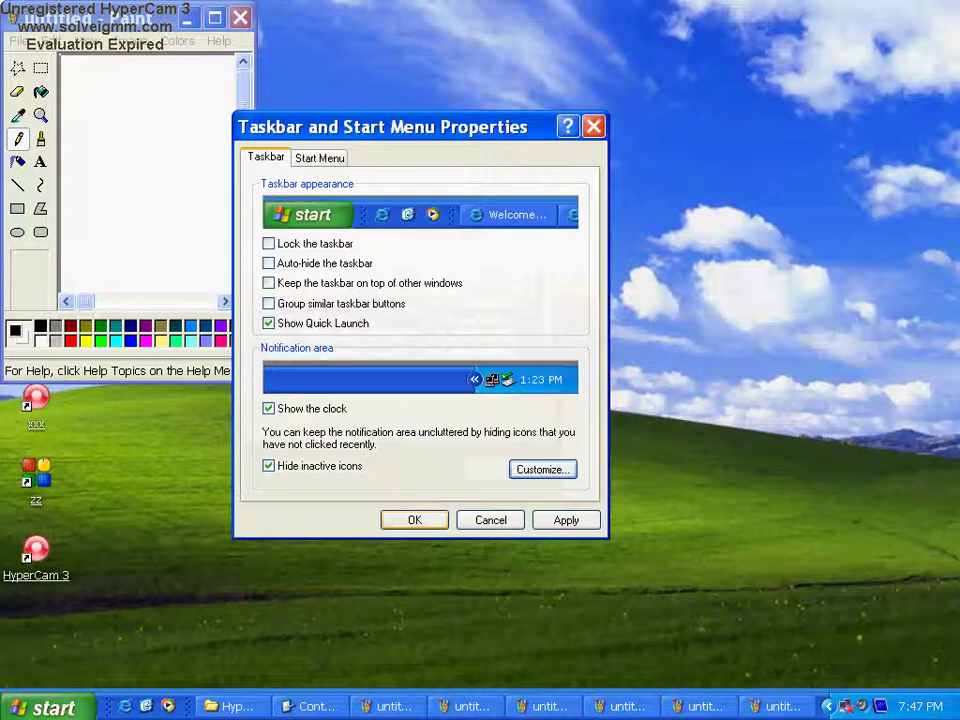